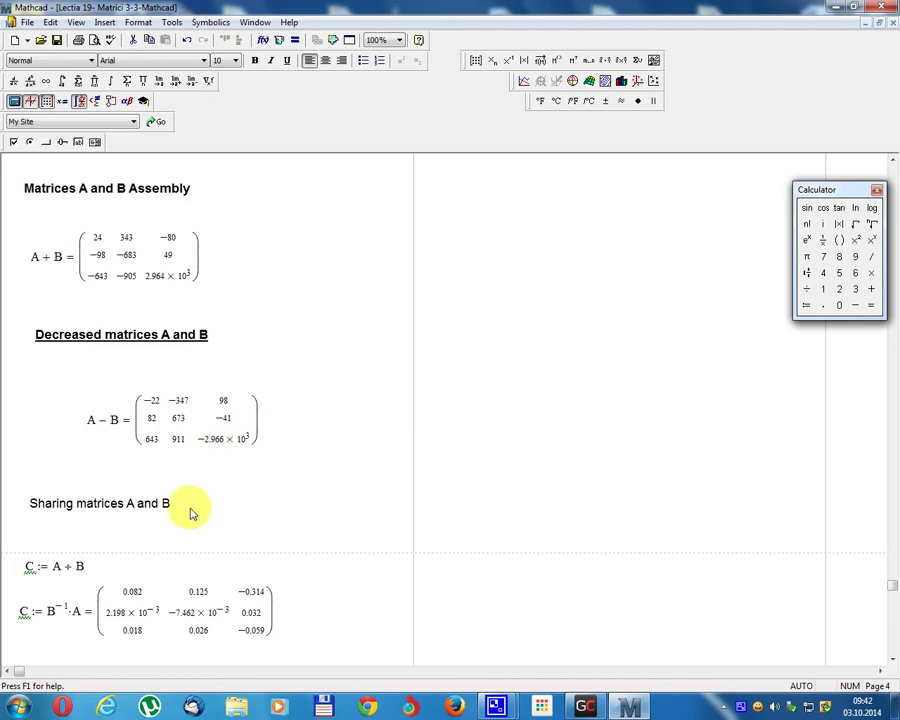
# - Scroll down past the B⁻¹·A result toward the Example 3 section
pyautogui.scroll(-3, 188, 510)
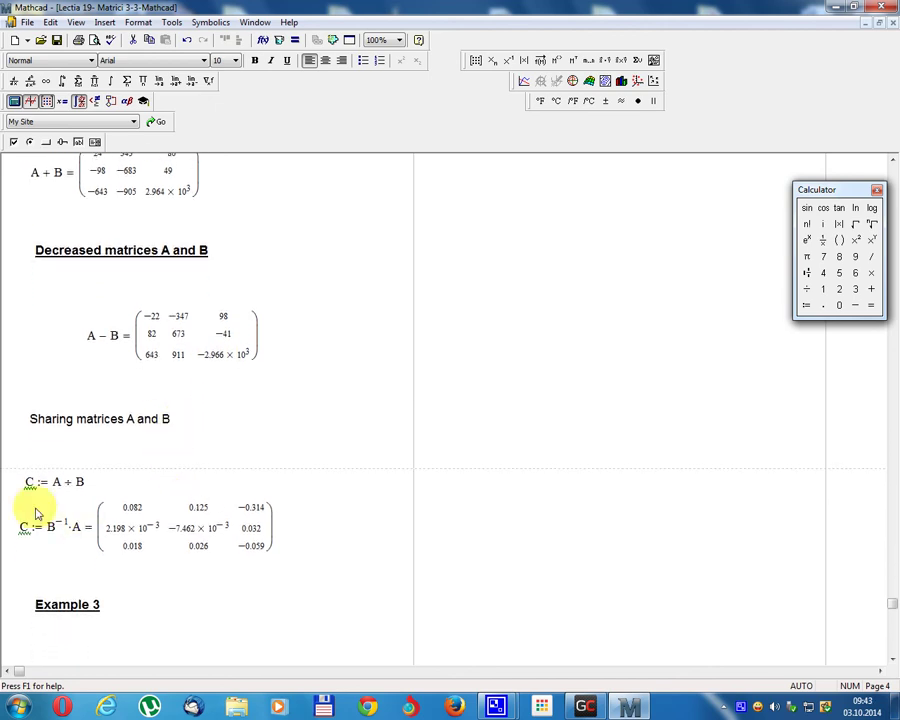
# - Scroll down to the Example 3 heading and place the cursor in the blank space beneath it
pyautogui.scroll(-1, 50, 470)
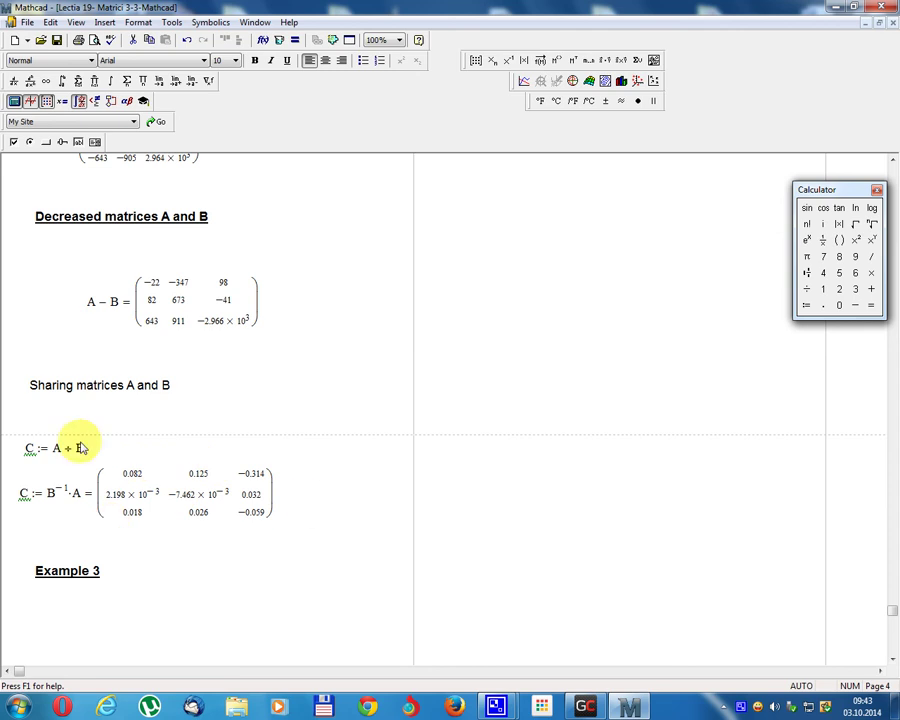
pyautogui.scroll(-1, 113, 478)
pyautogui.scroll(-1, 113, 478)
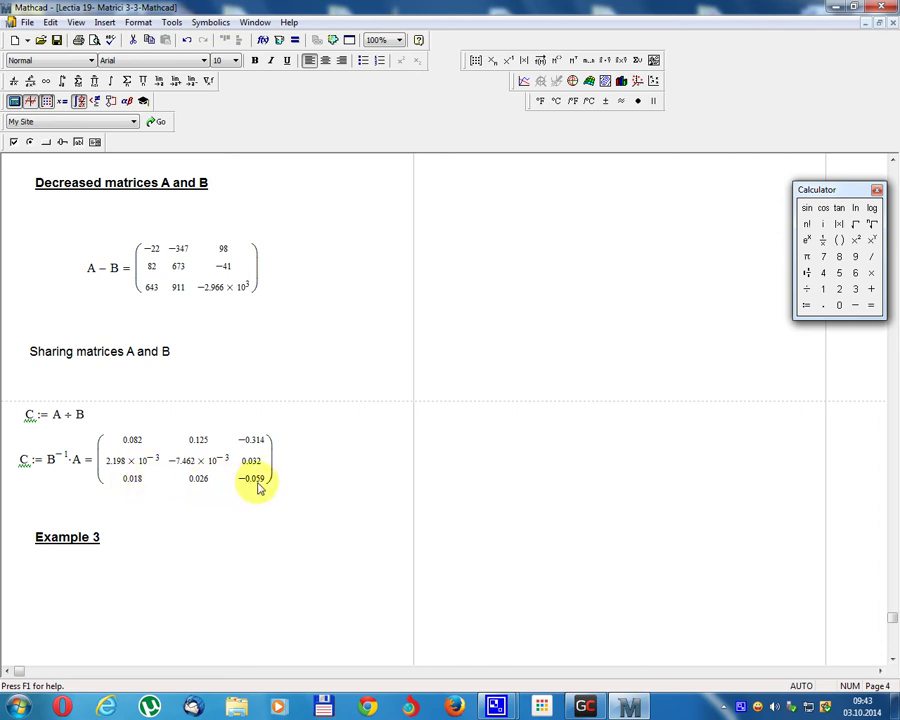
pyautogui.scroll(-3, 257, 506)
pyautogui.scroll(-4, 241, 516)
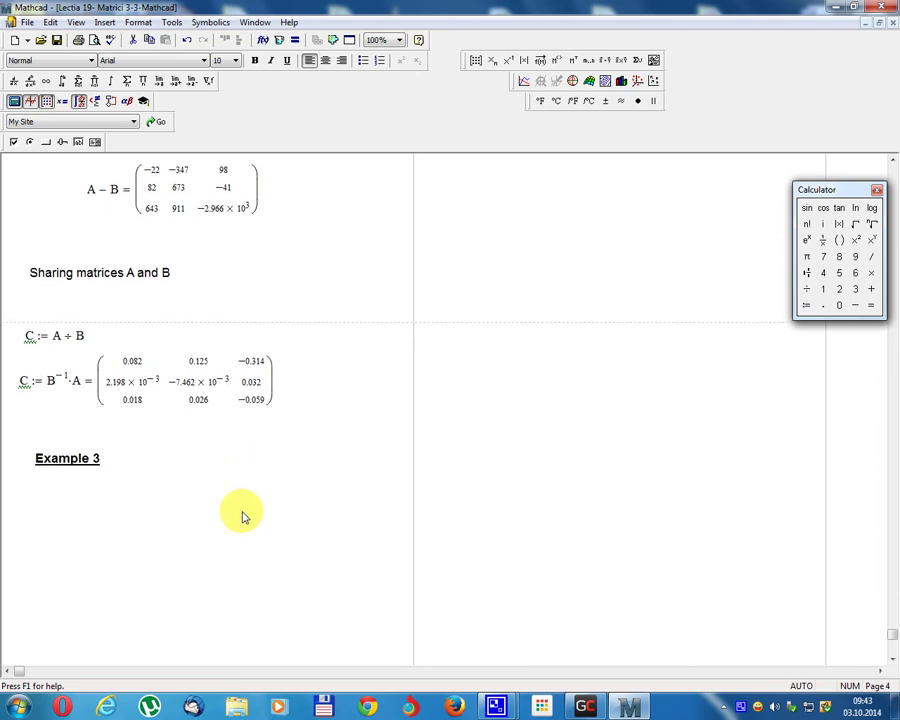
pyautogui.scroll(-3, 241, 516)
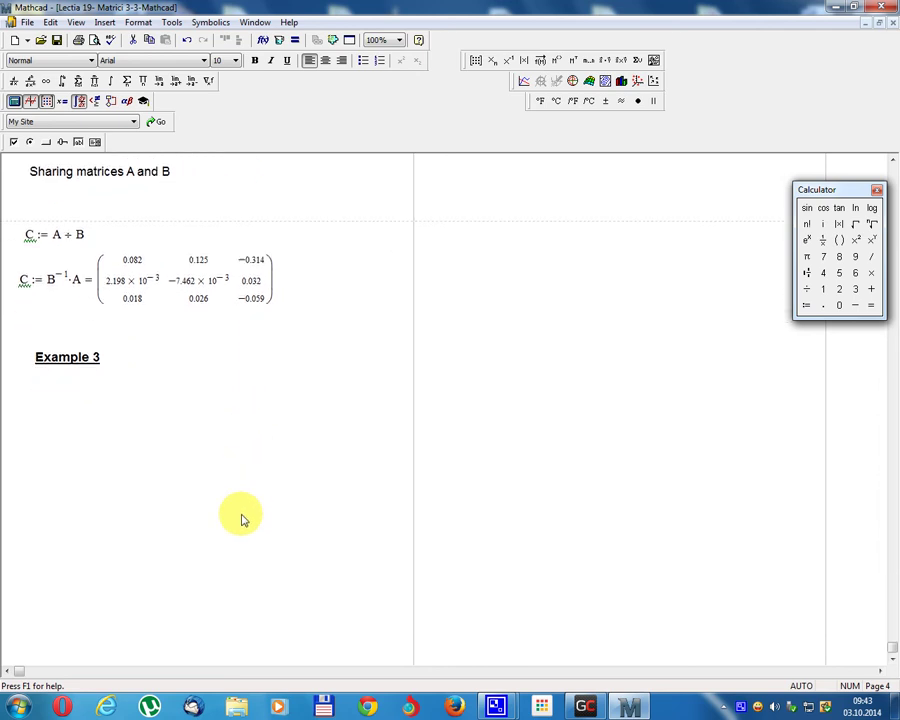
pyautogui.click(63, 414)
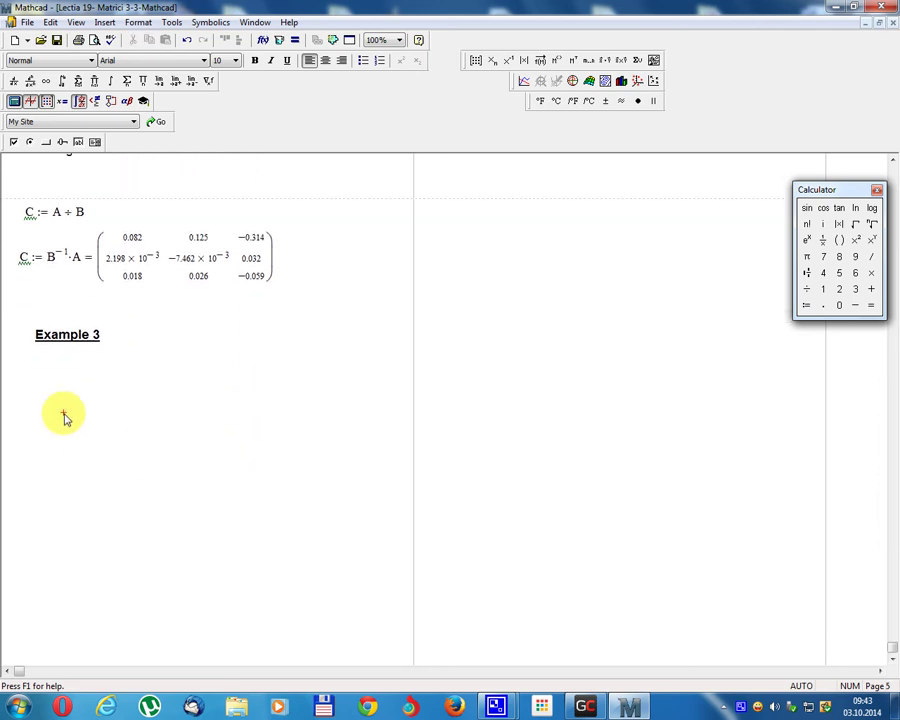
# - Start the definition D := with an empty 3×3 matrix from the Matrix toolbar
pyautogui.write('D')
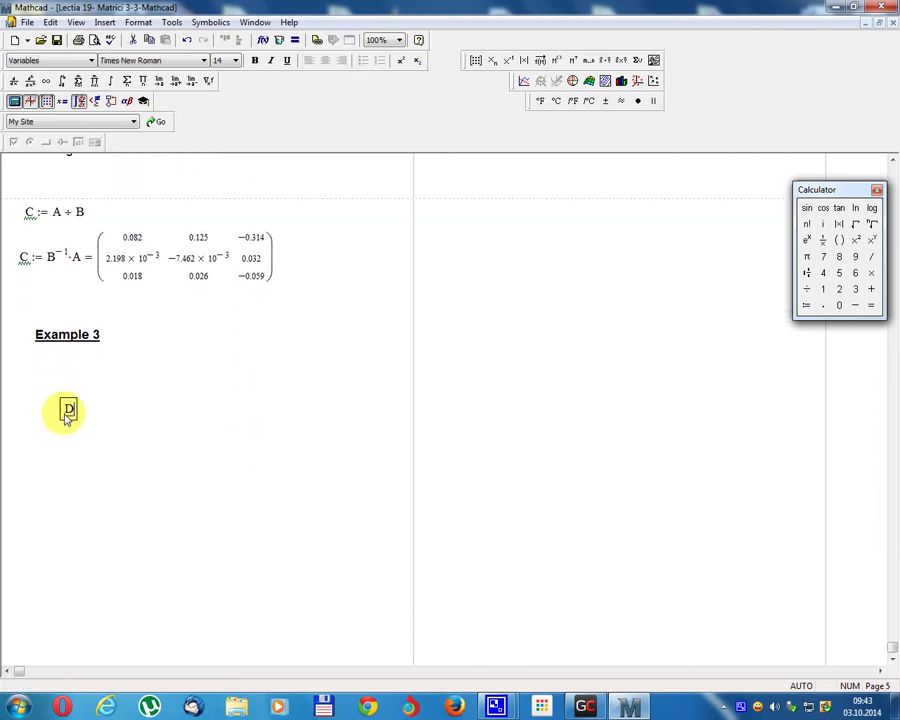
pyautogui.click(807, 305)
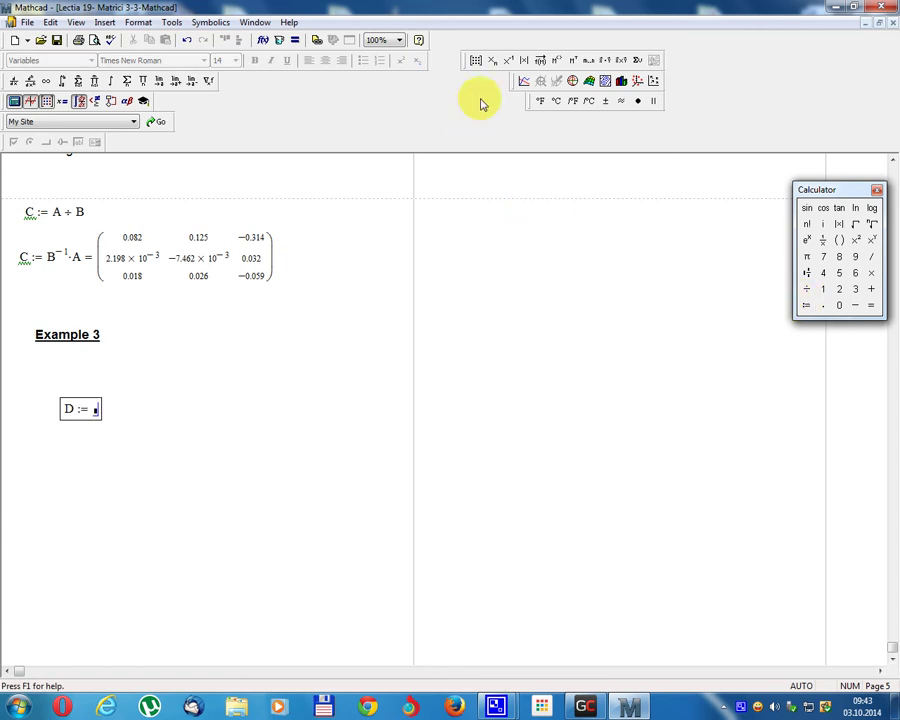
pyautogui.click(476, 62)
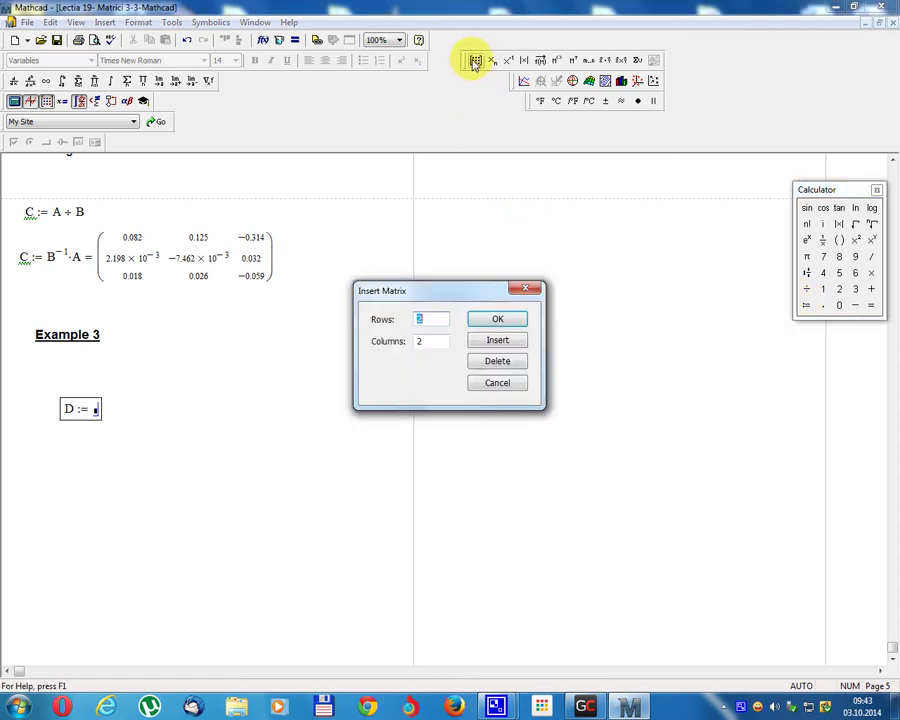
pyautogui.write('3')
pyautogui.doubleClick(421, 341)
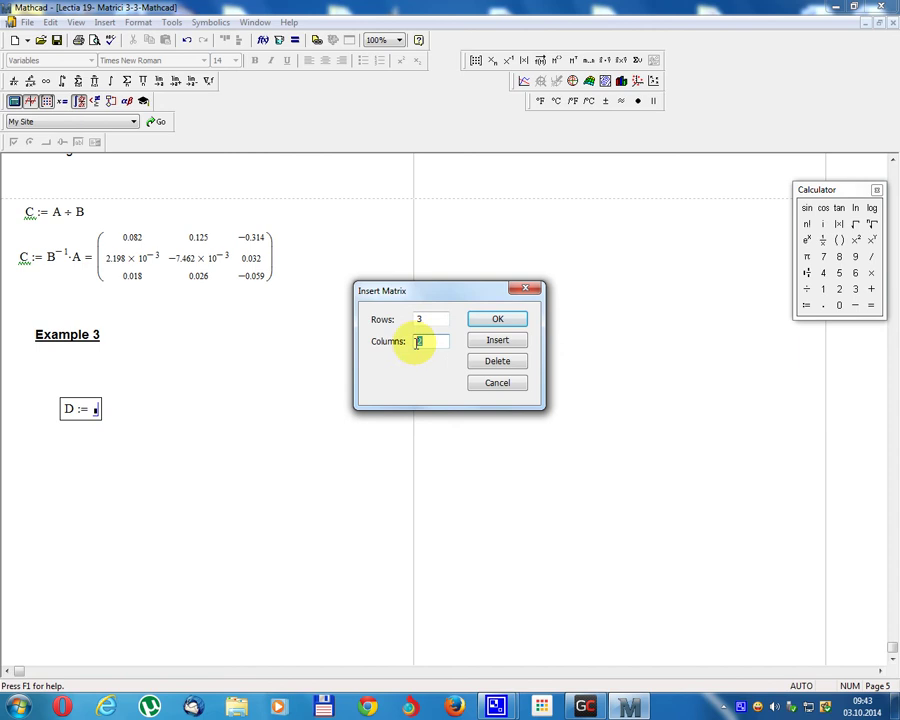
pyautogui.write('3')
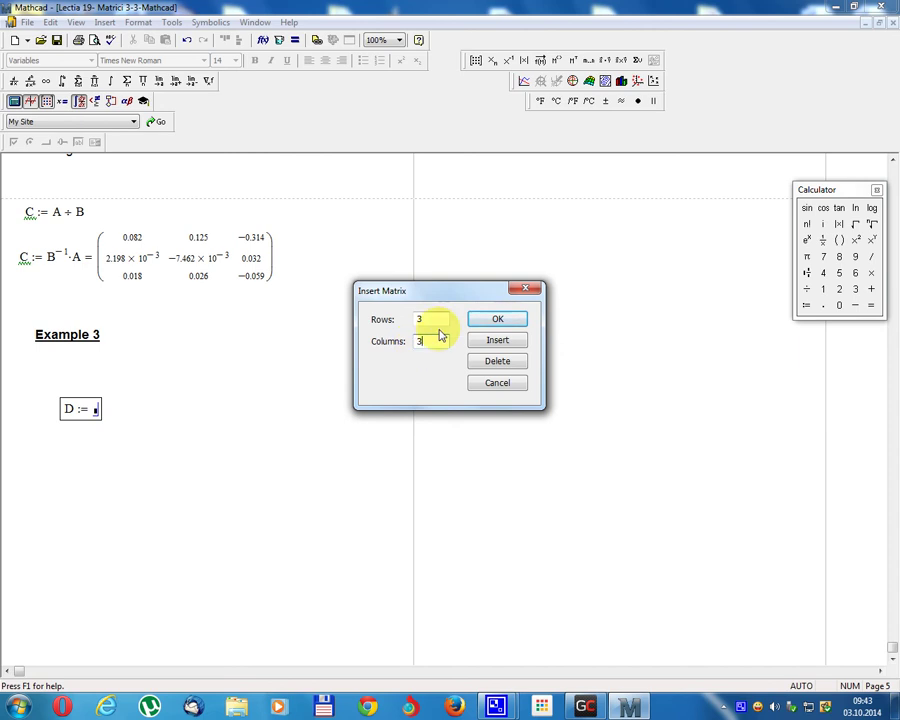
pyautogui.click(497, 318)
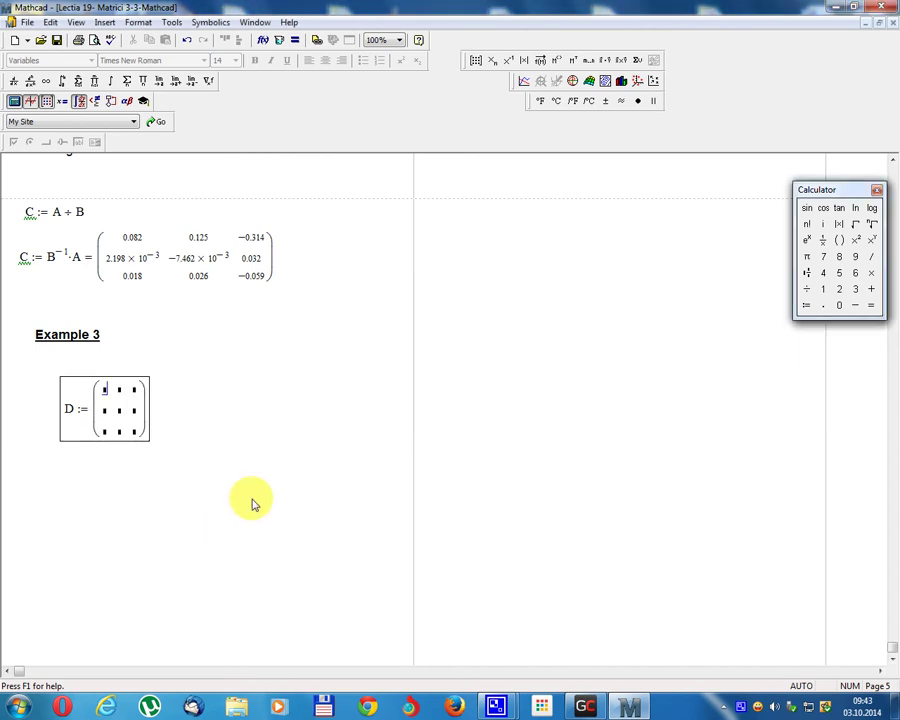
# - Fill D's first two rows with 1, −4, −9 and −7, 8, 1
pyautogui.write('1')
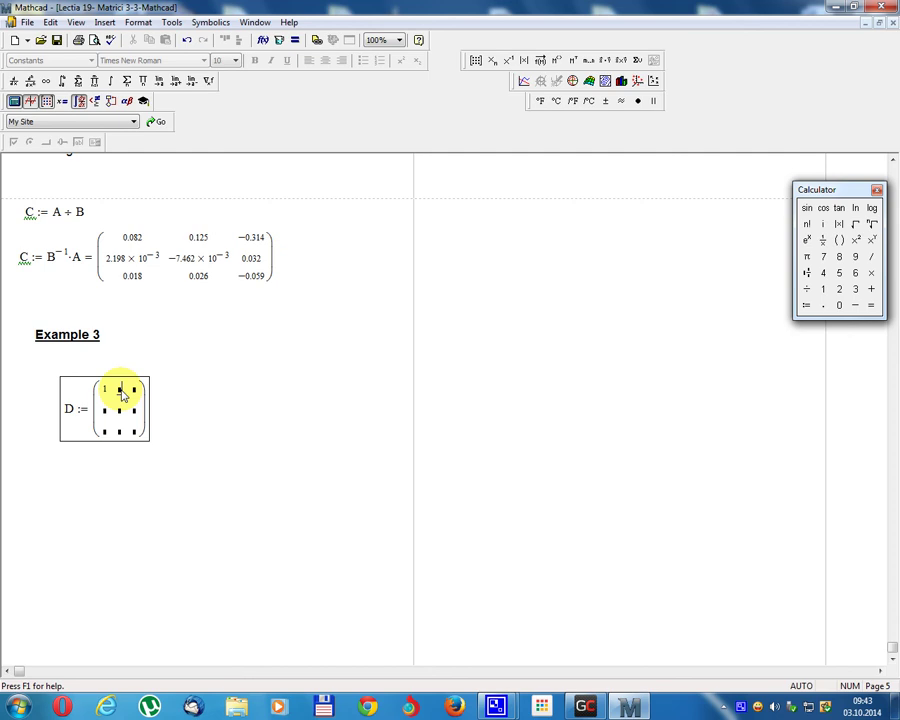
pyautogui.click(120, 390)
pyautogui.write('-4')
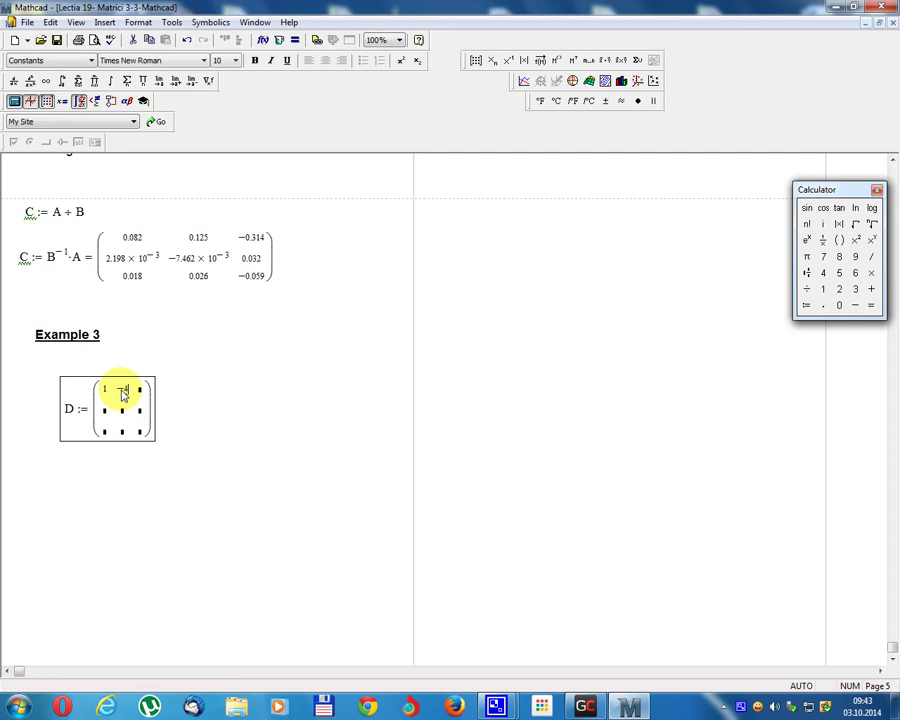
pyautogui.click(139, 392)
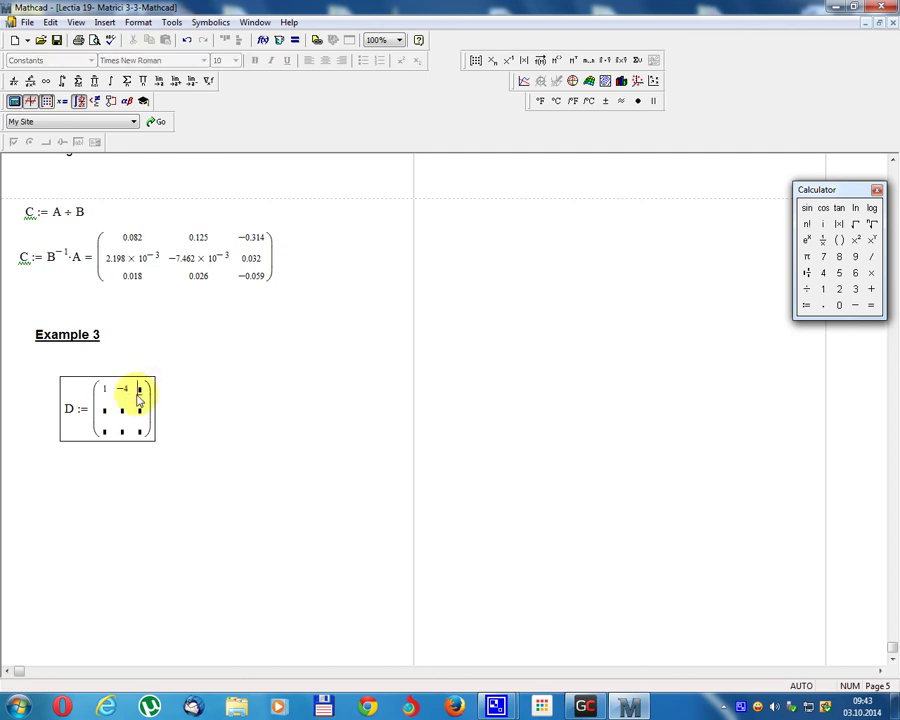
pyautogui.write('-9')
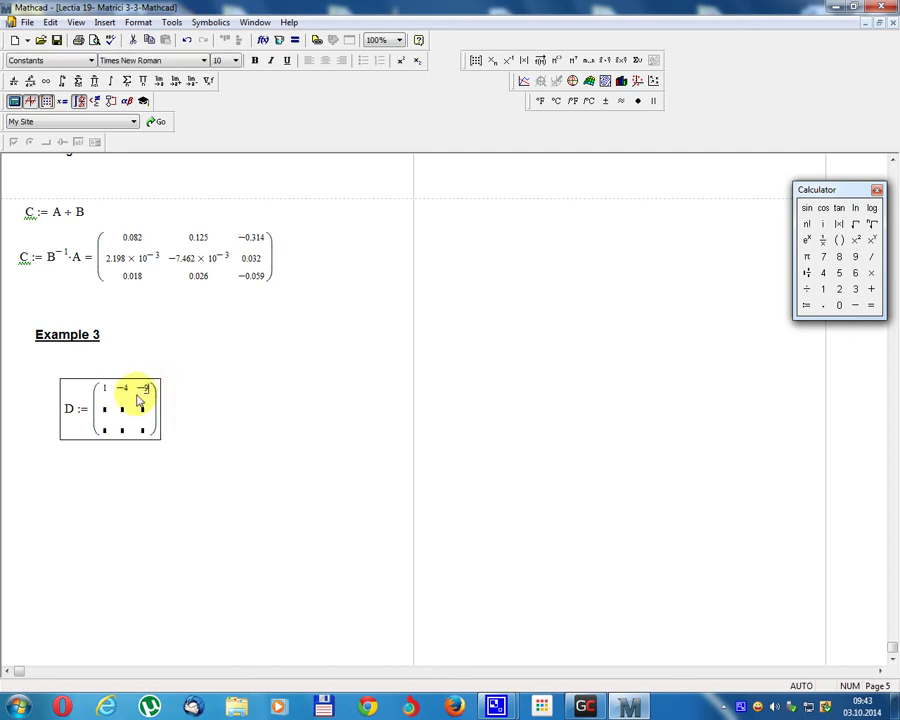
pyautogui.click(106, 411)
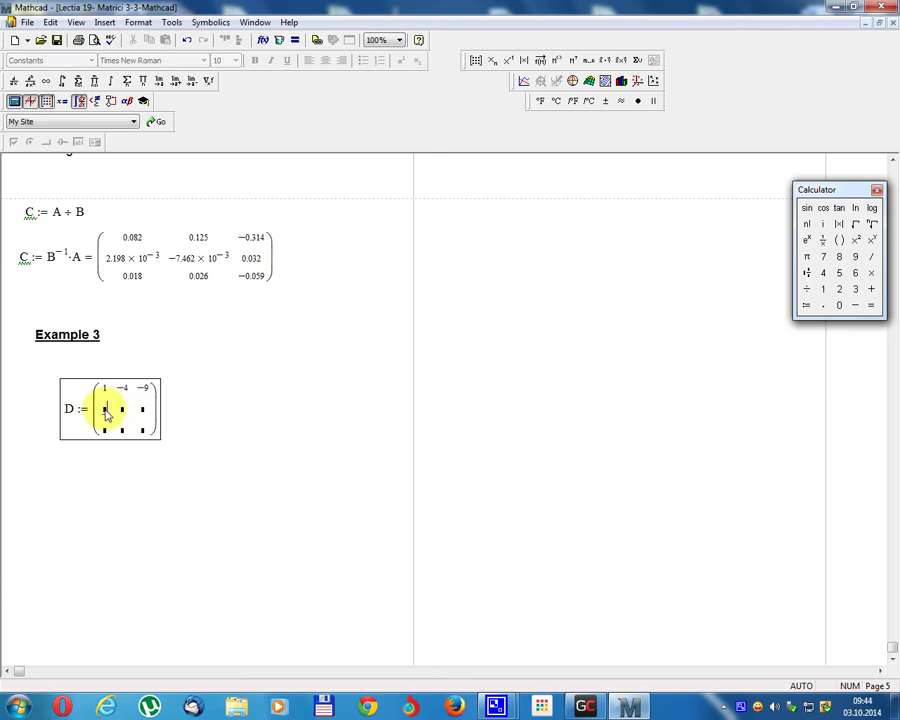
pyautogui.write('-1')
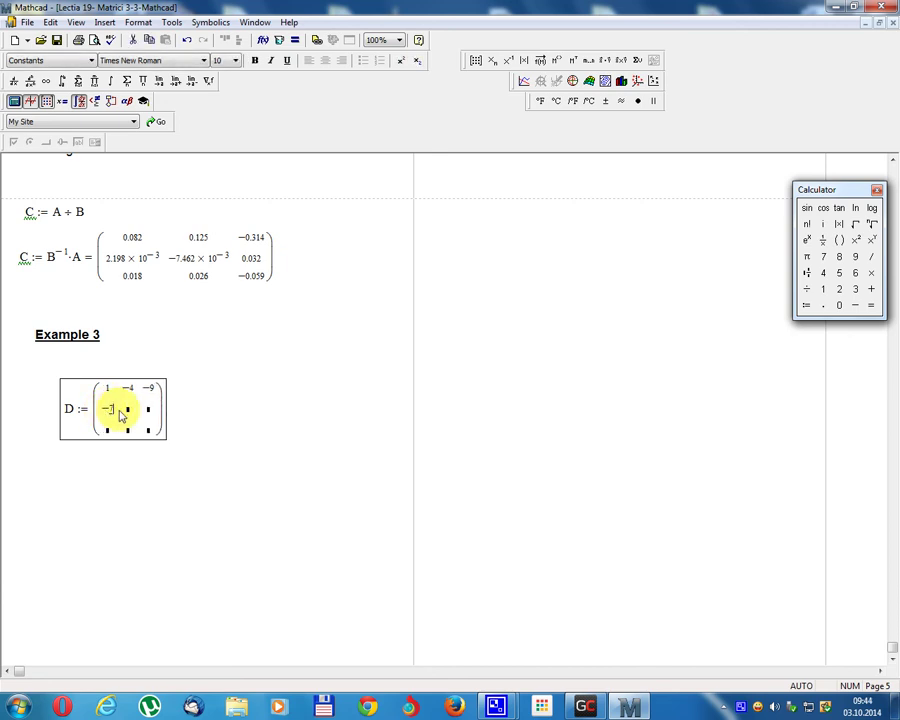
pyautogui.click(128, 410)
pyautogui.write('8')
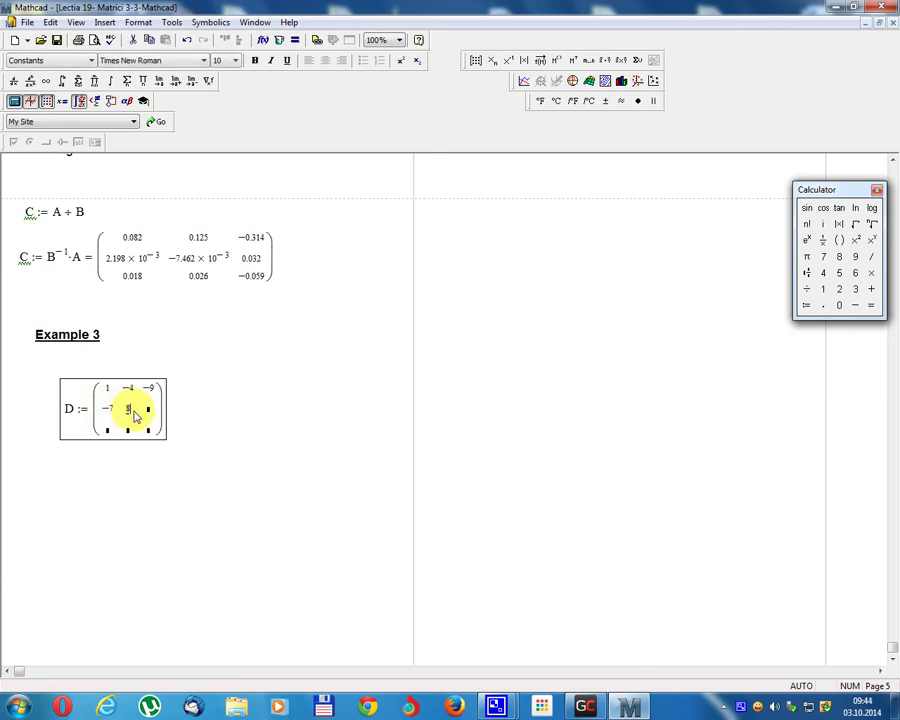
pyautogui.click(148, 411)
pyautogui.write('1')
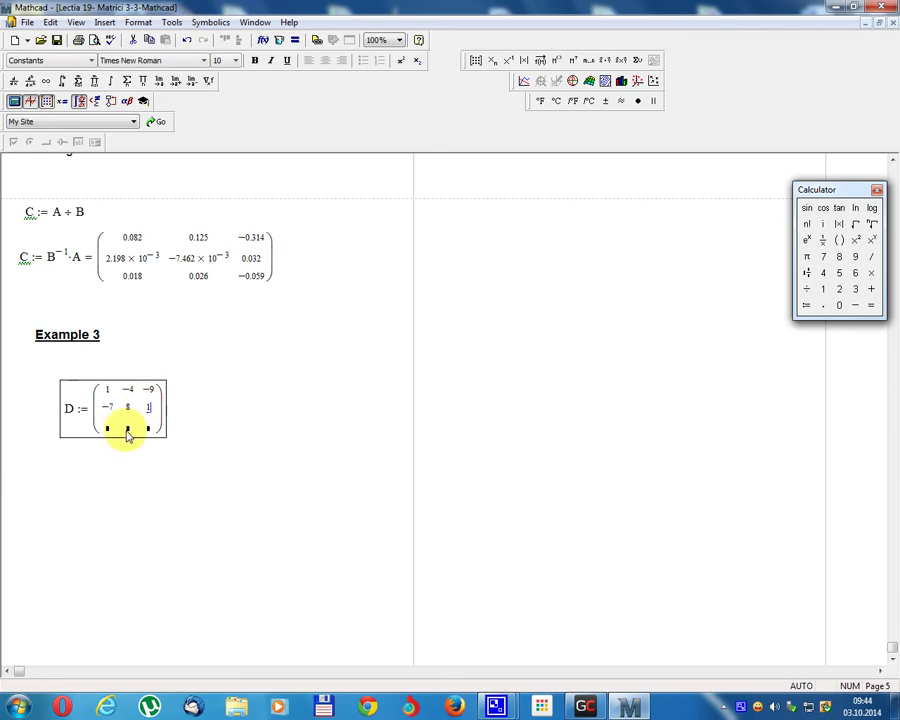
# - Enter D's third row 0, 2, −10 and finish the matrix
pyautogui.click(108, 430)
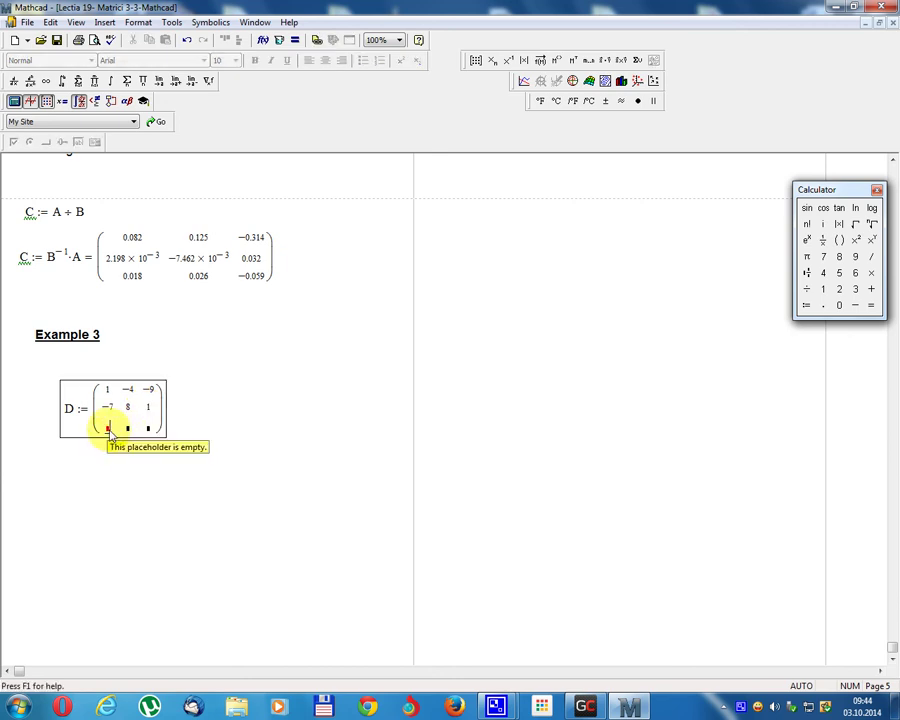
pyautogui.write('0')
pyautogui.click(128, 428)
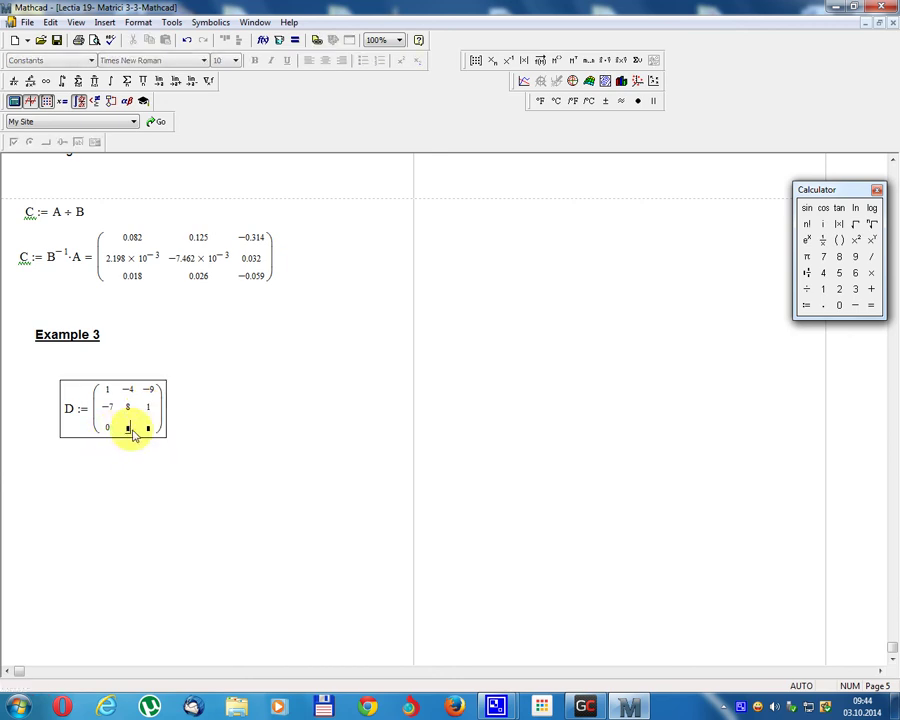
pyautogui.write('2')
pyautogui.click(149, 429)
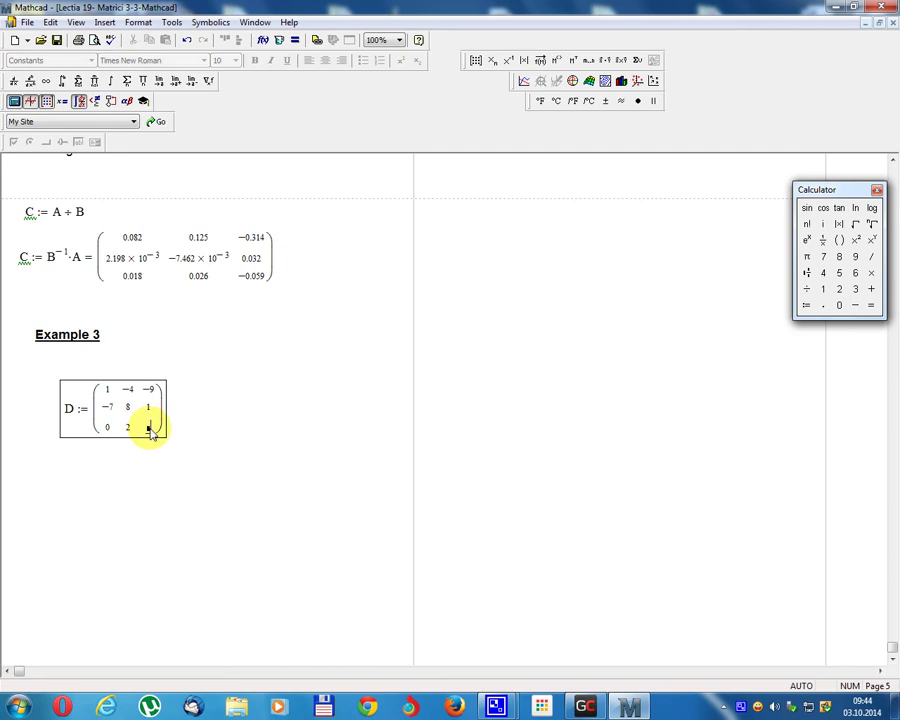
pyautogui.write('-')
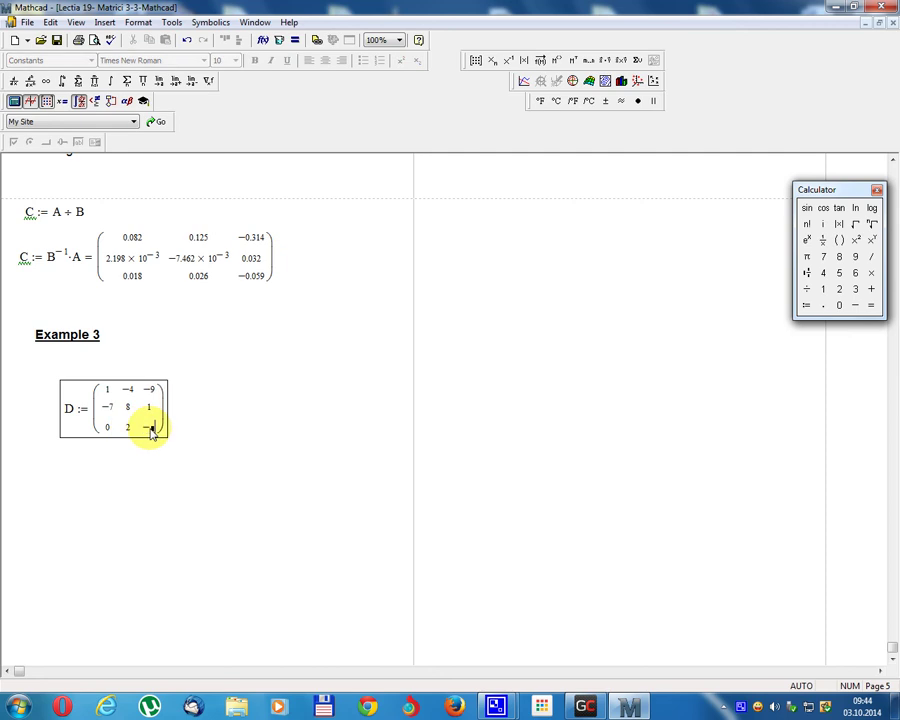
pyautogui.write('10')
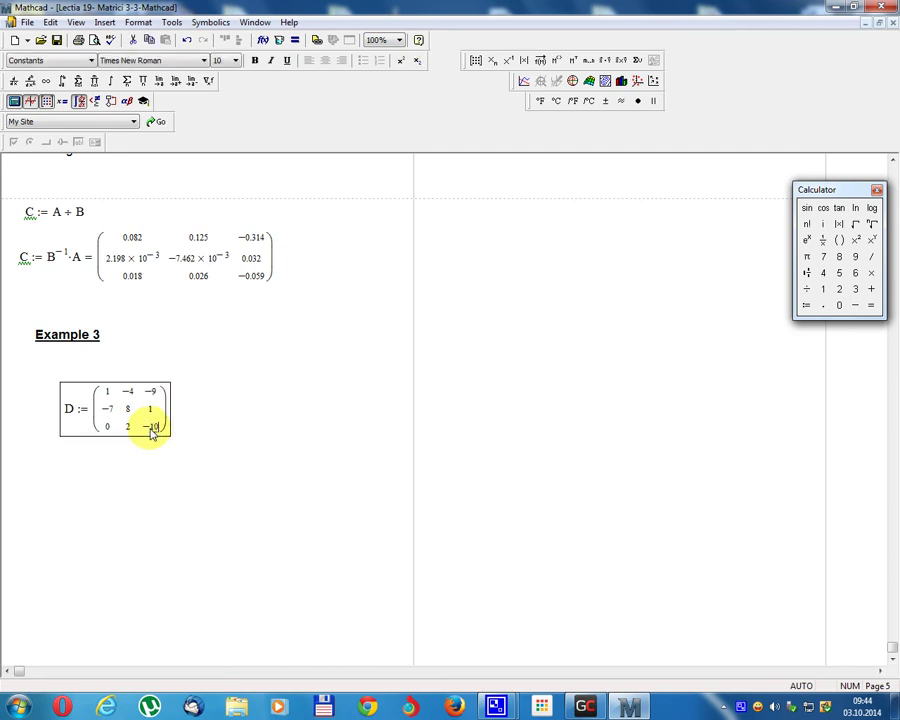
pyautogui.click(86, 486)
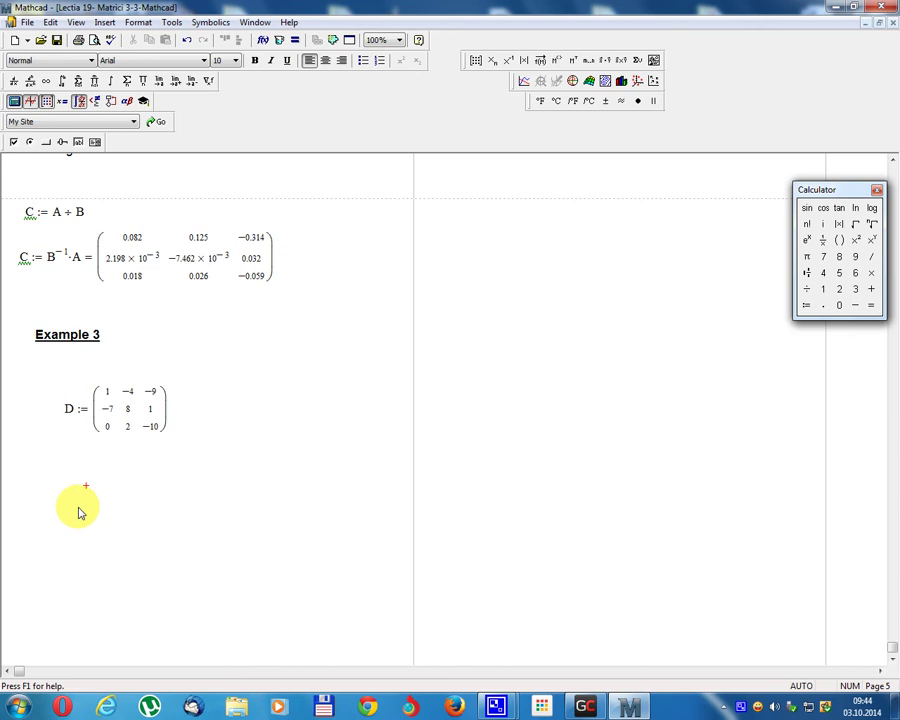
pyautogui.click(76, 504)
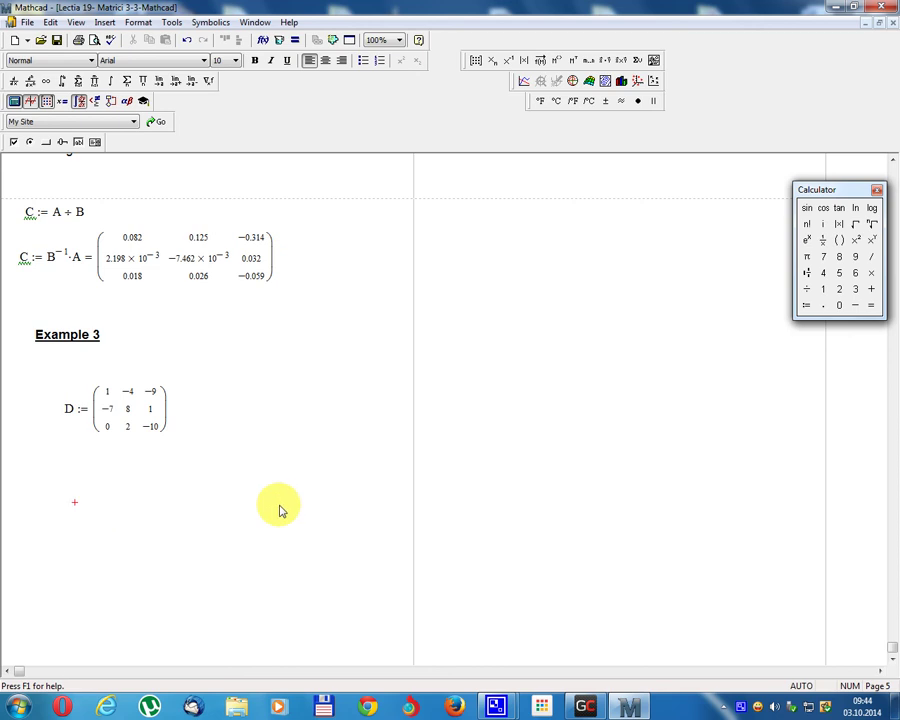
# - Evaluate the determinant |D| below matrix D, giving 324
pyautogui.click(522, 61)
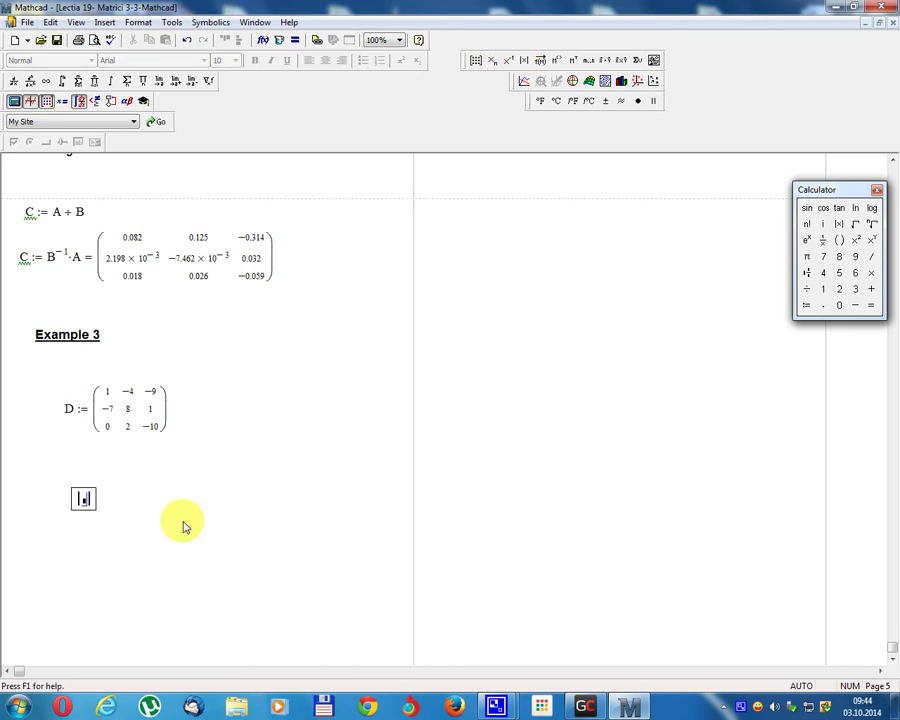
pyautogui.write('D| = 324')
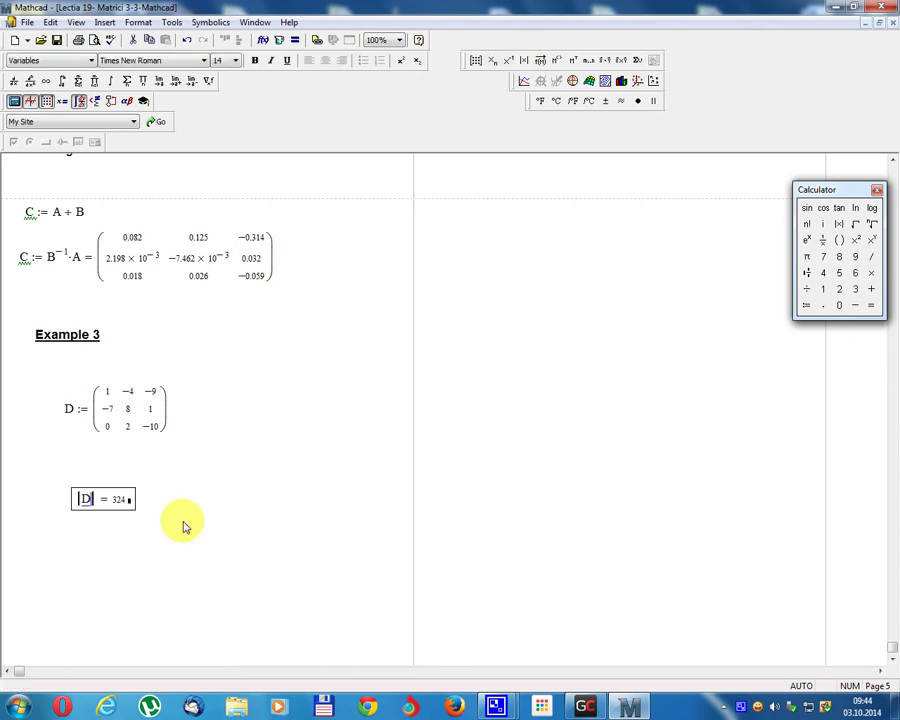
pyautogui.click(86, 552)
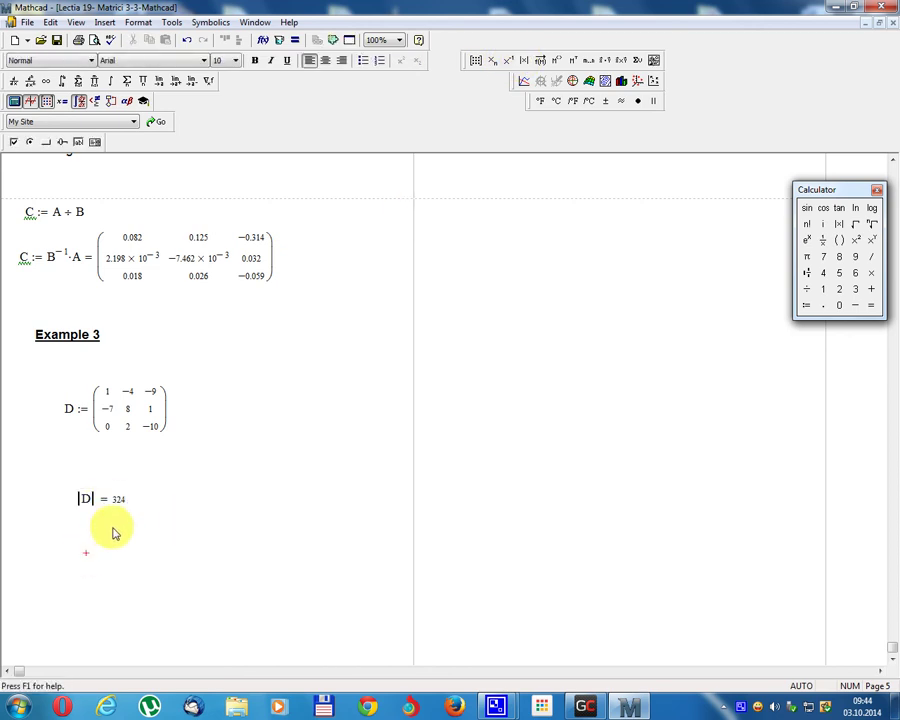
pyautogui.click(57, 541)
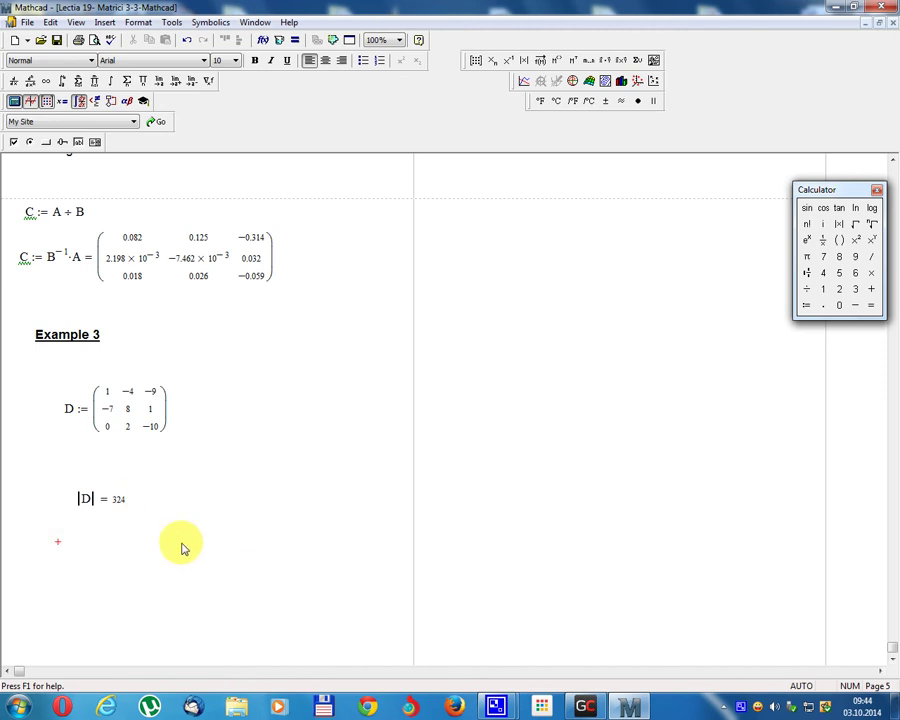
# - Evaluate the inverse D⁻¹ below |D| and move its result region down-right
pyautogui.write('D')
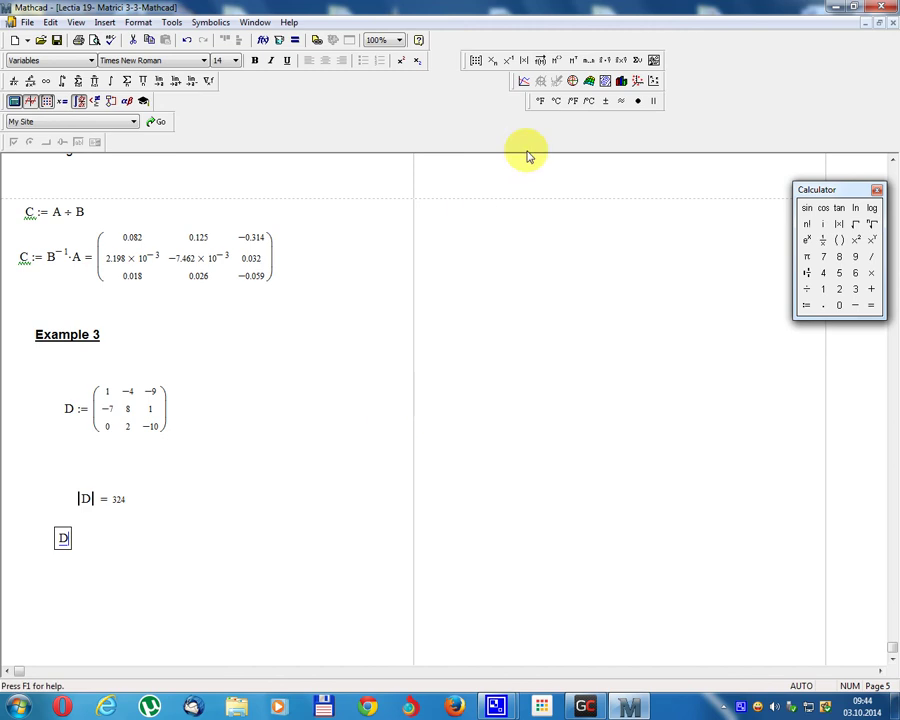
pyautogui.click(509, 60)
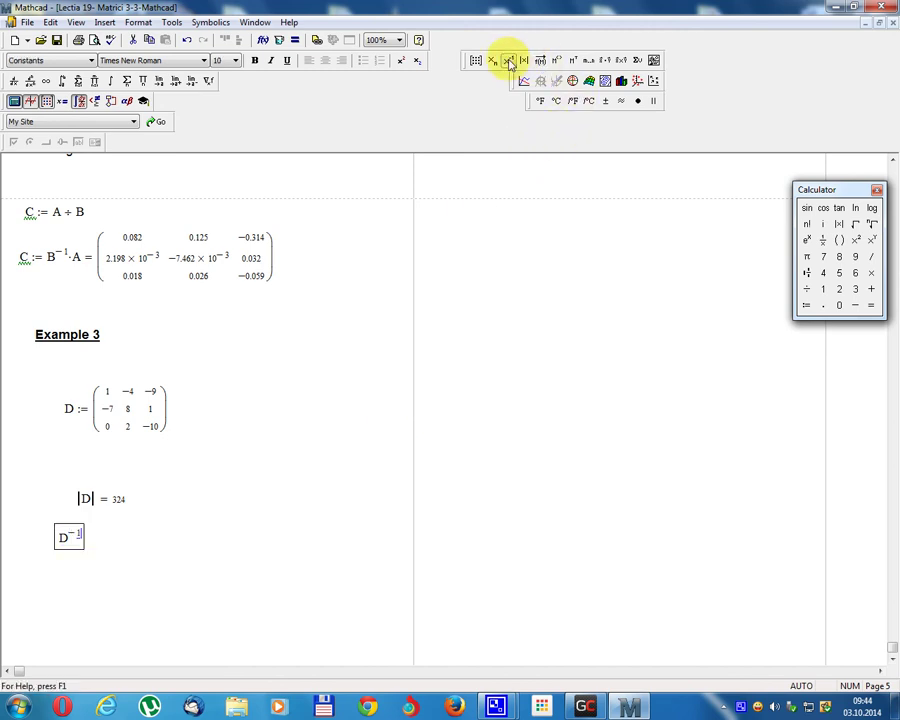
pyautogui.write('=')
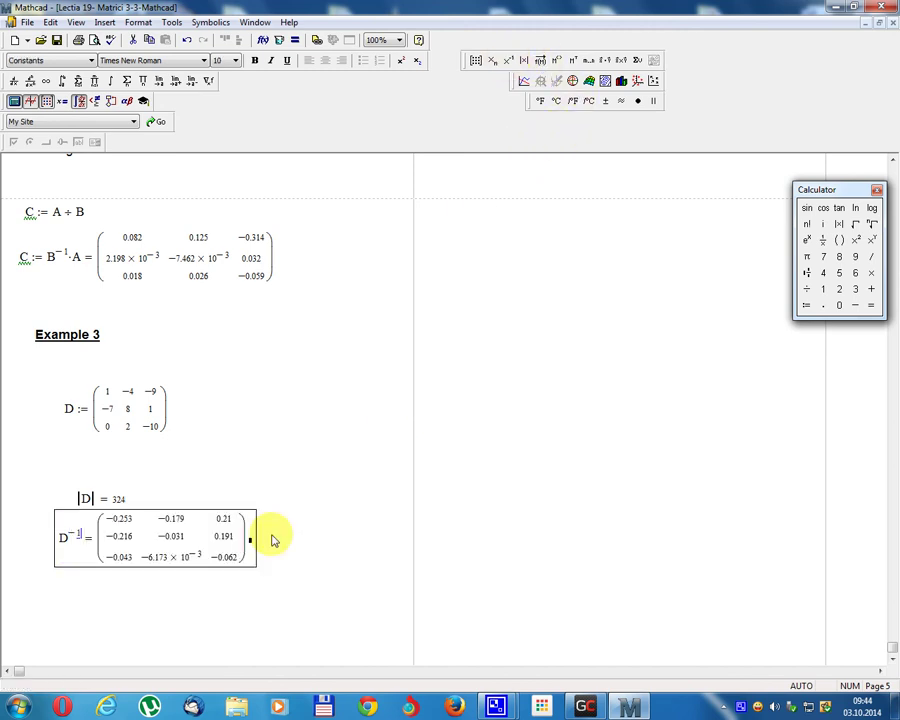
pyautogui.moveTo(234, 510); pyautogui.dragTo(266, 543)
pyautogui.click(341, 561)
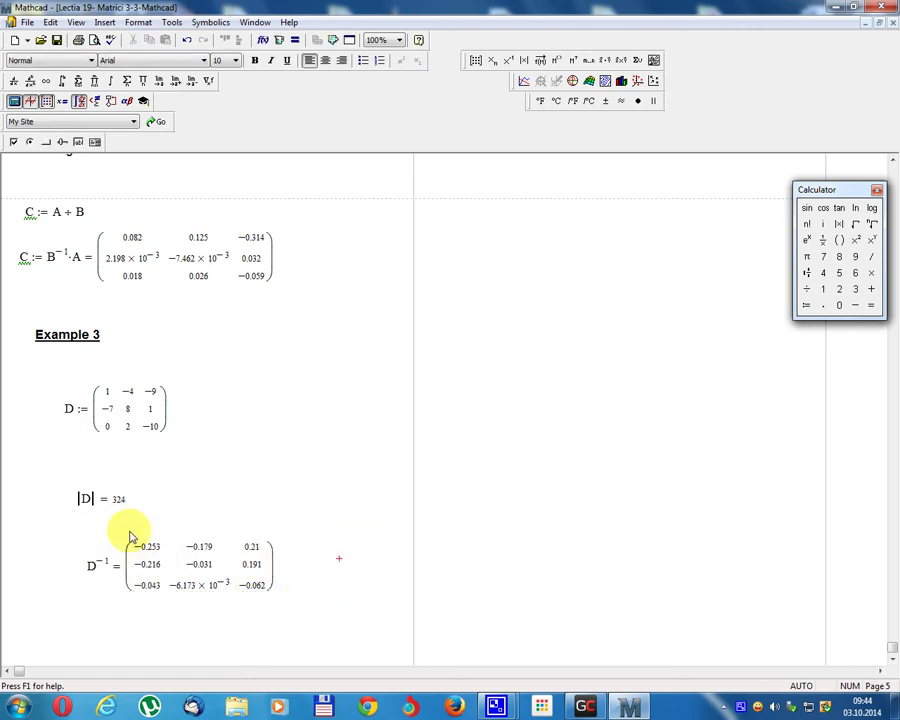
pyautogui.scroll(-4, 165, 558)
pyautogui.scroll(-2, 206, 456)
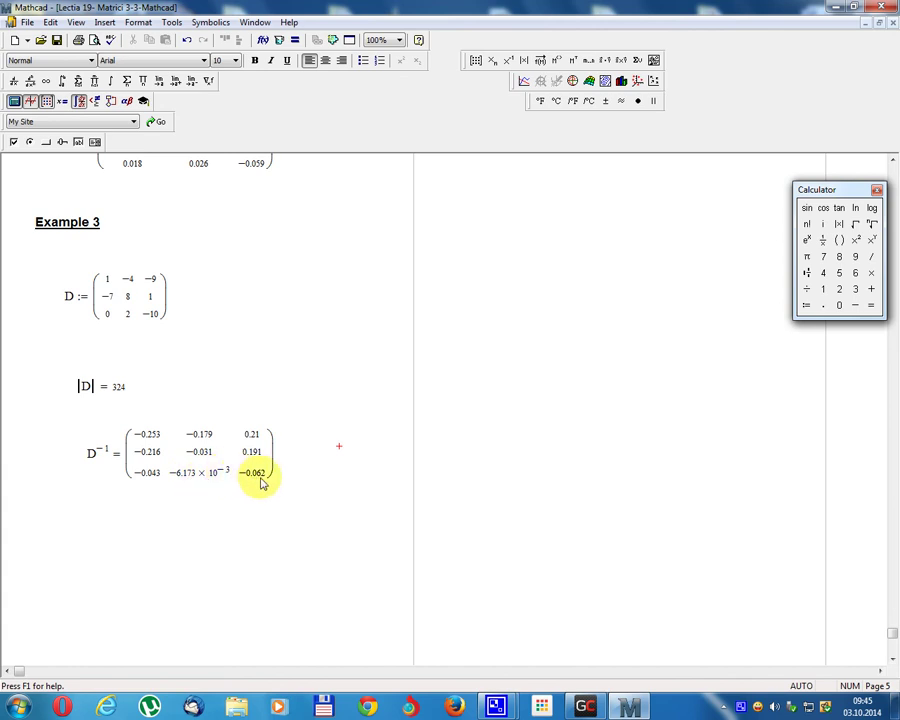
# - Evaluate the transpose Dᵀ below the inverse, giving rows 1 −7 0, −4 8 2, −9 1 −10
pyautogui.click(97, 547)
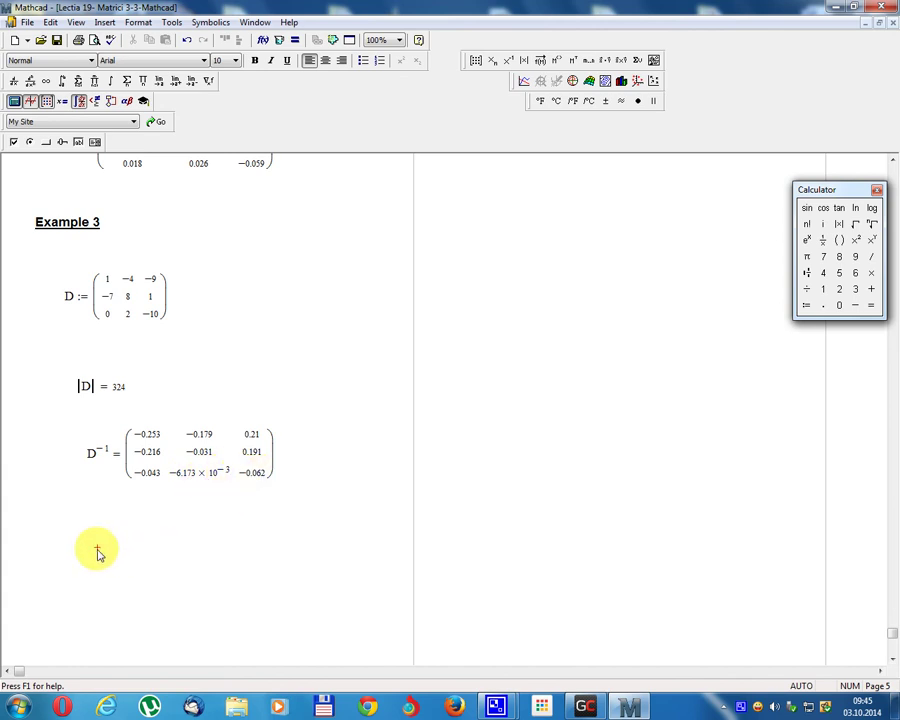
pyautogui.scroll(-1, 255, 563)
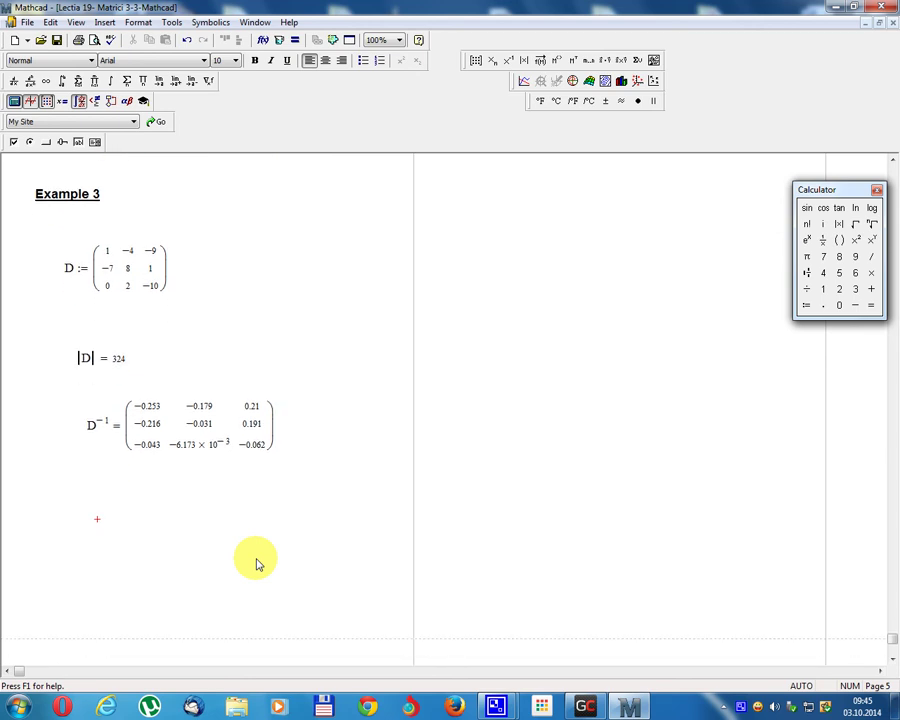
pyautogui.write('D^T')
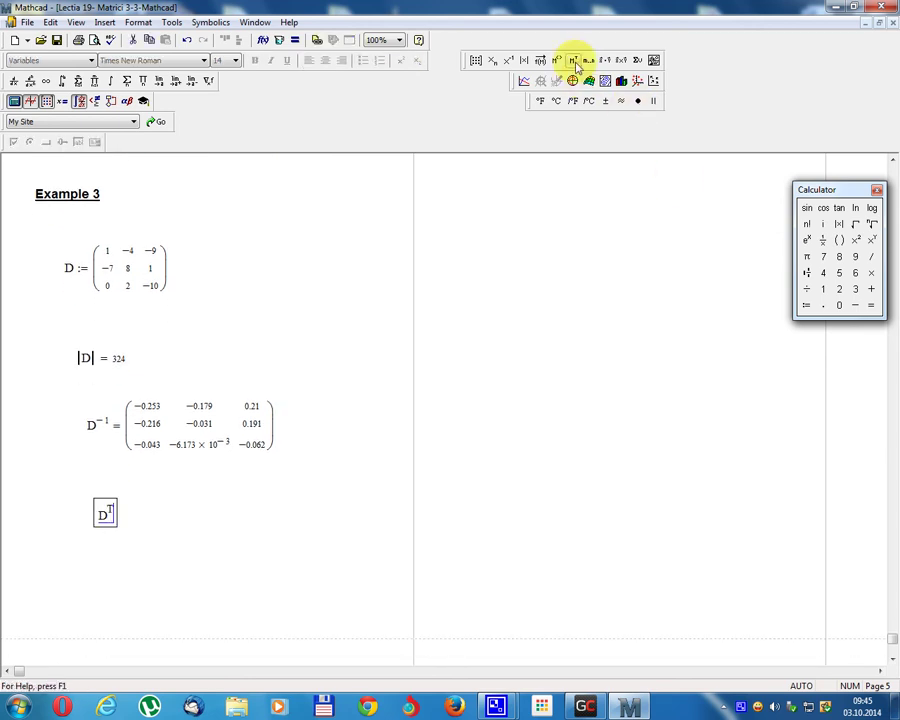
pyautogui.click(574, 61)
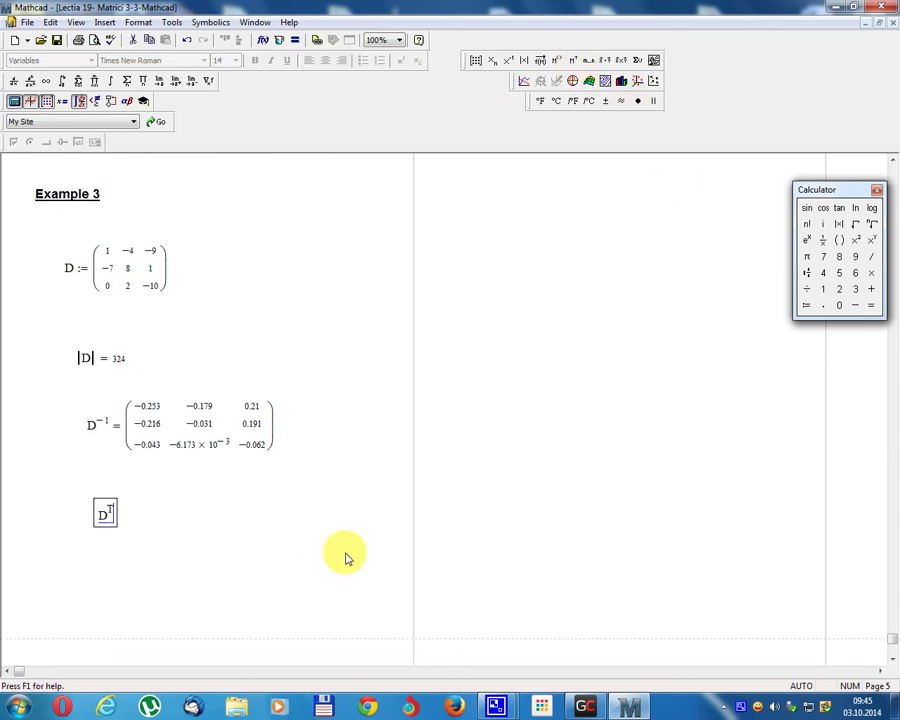
pyautogui.write('= (1 -7 0; -4 8 2; -9 1 -10')
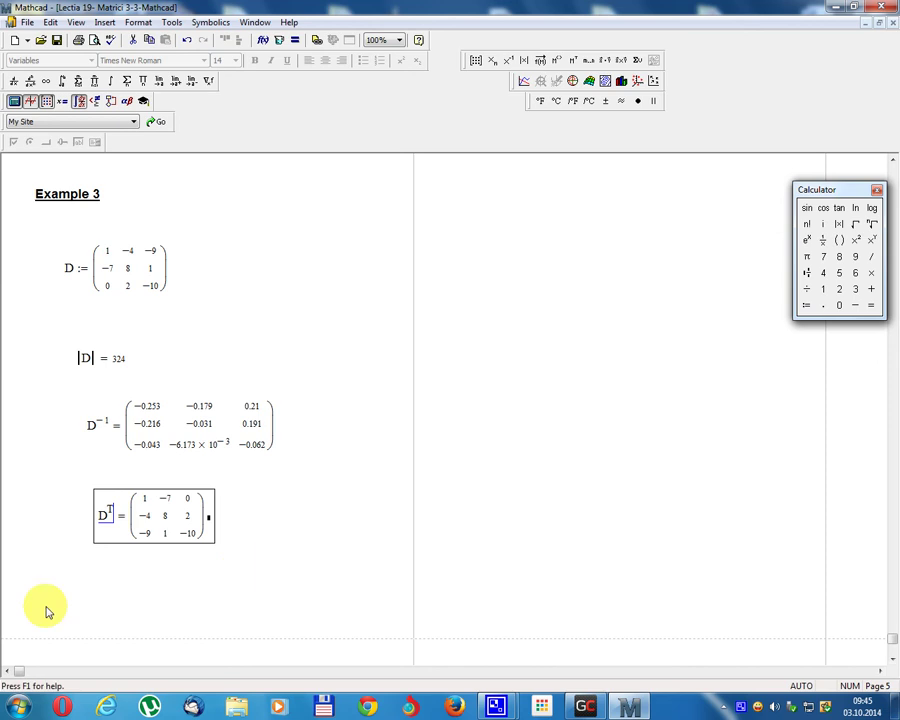
pyautogui.click(63, 603)
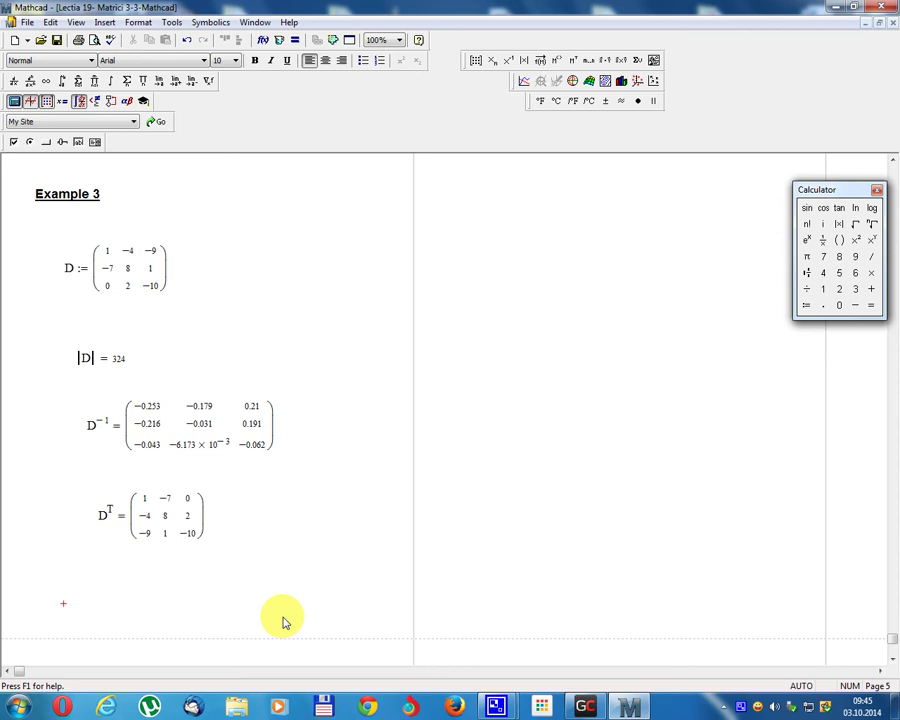
# - Evaluate D·A below Dᵀ, giving rows 33 −9 2, −71 −23 −32, −16 −40 18
pyautogui.write('D')
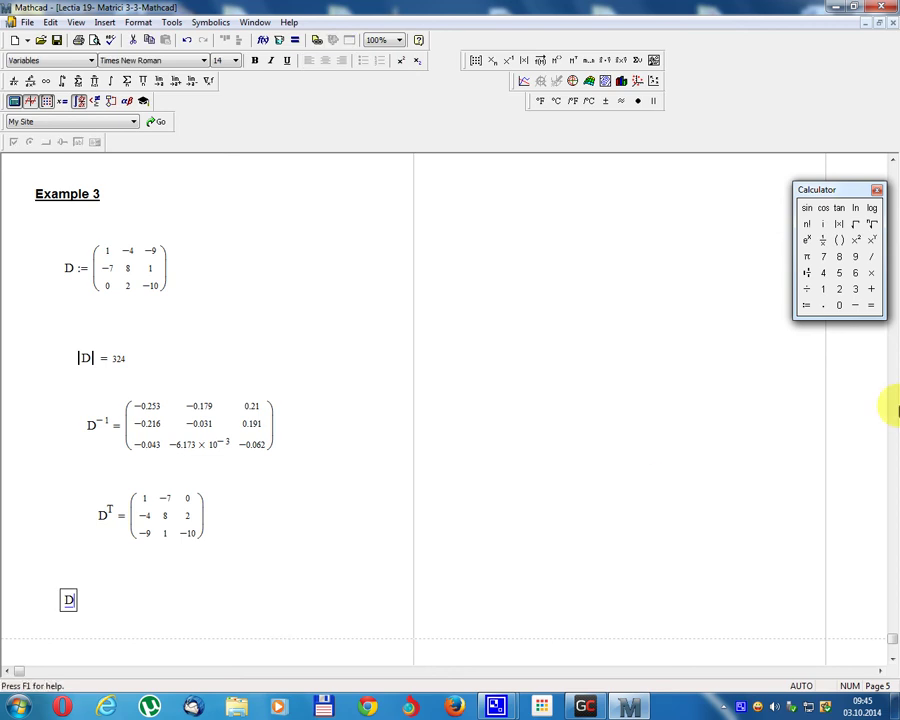
pyautogui.click(872, 273)
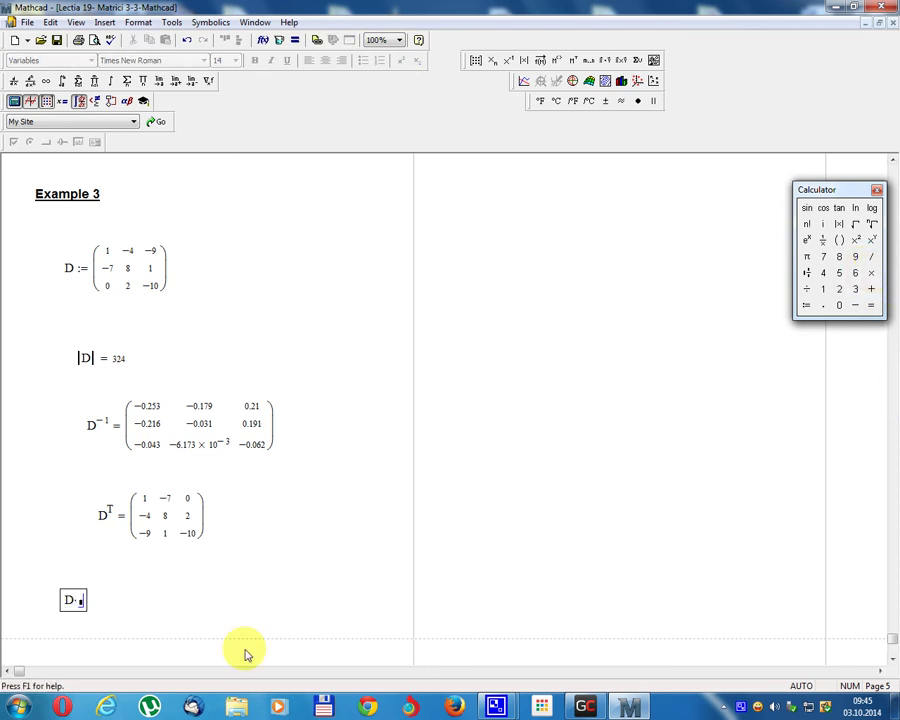
pyautogui.write('A ')
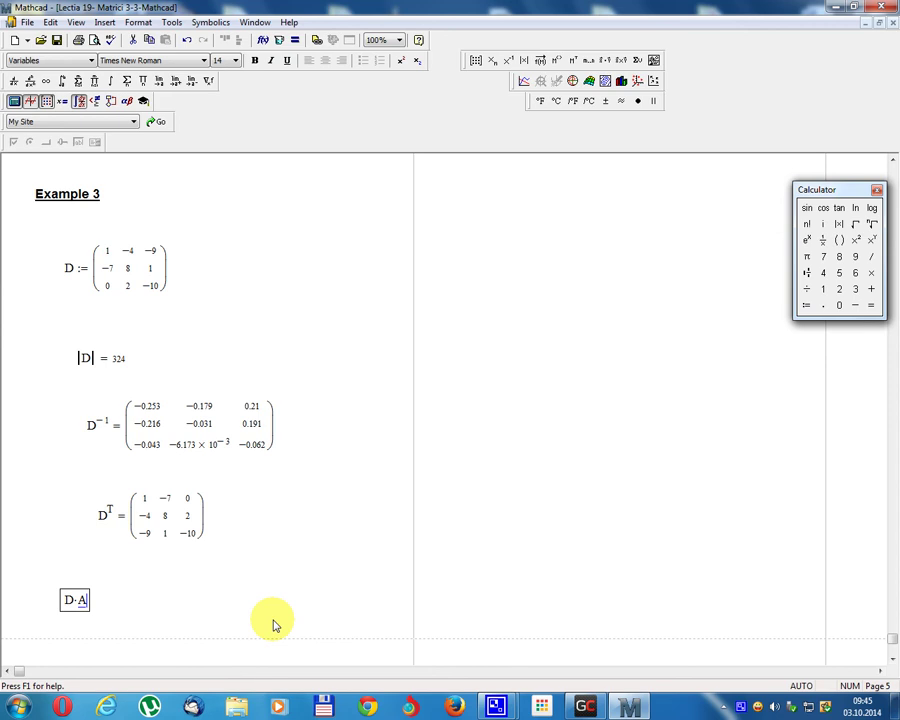
pyautogui.write('=')
pyautogui.scroll(-2, 284, 606)
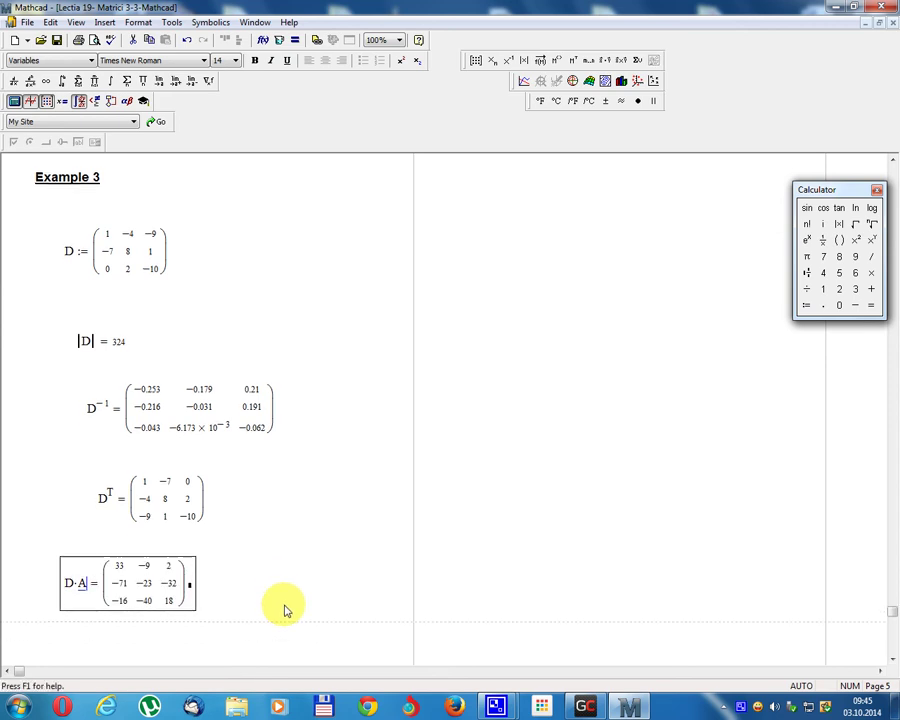
pyautogui.scroll(-2, 106, 626)
pyautogui.click(75, 580)
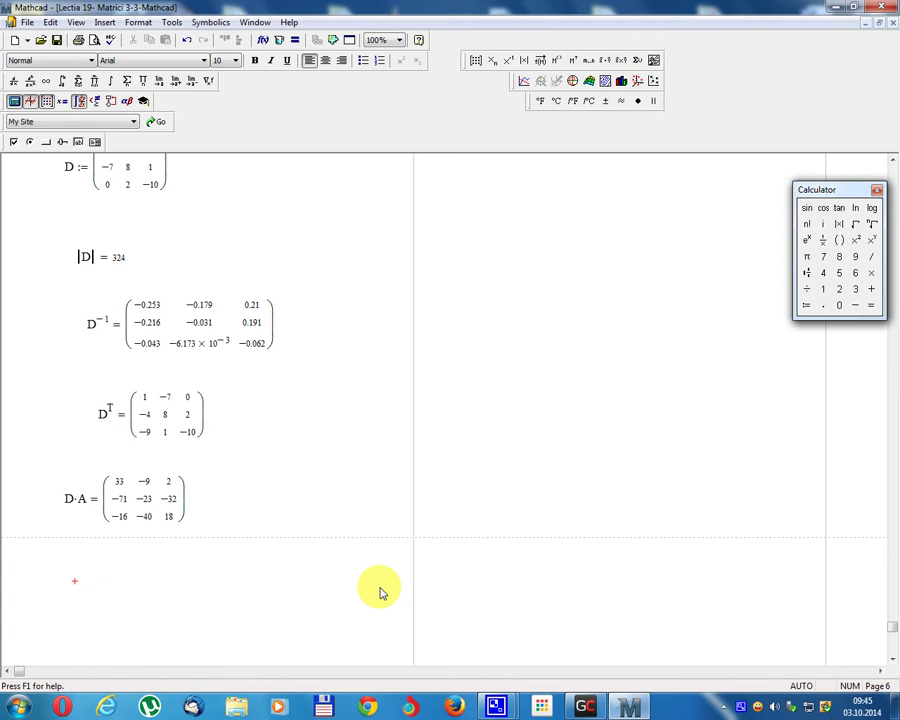
# - Evaluate D − B below D·A, giving rows −22 −349 80, 83 686 −44, 643 910 −2.975×10³
pyautogui.write('D')
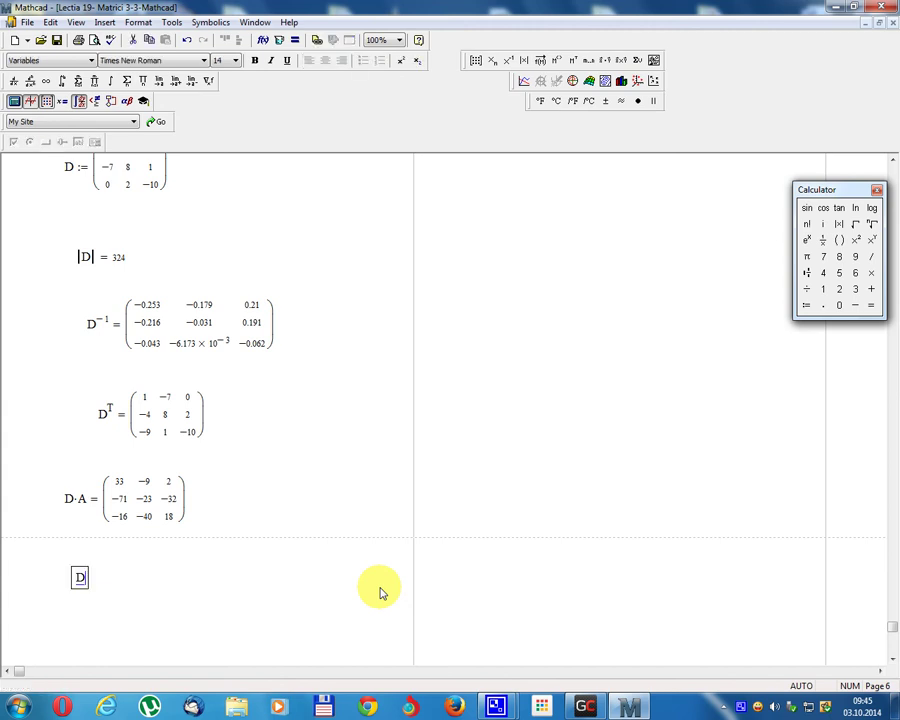
pyautogui.click(854, 305)
pyautogui.write('B ')
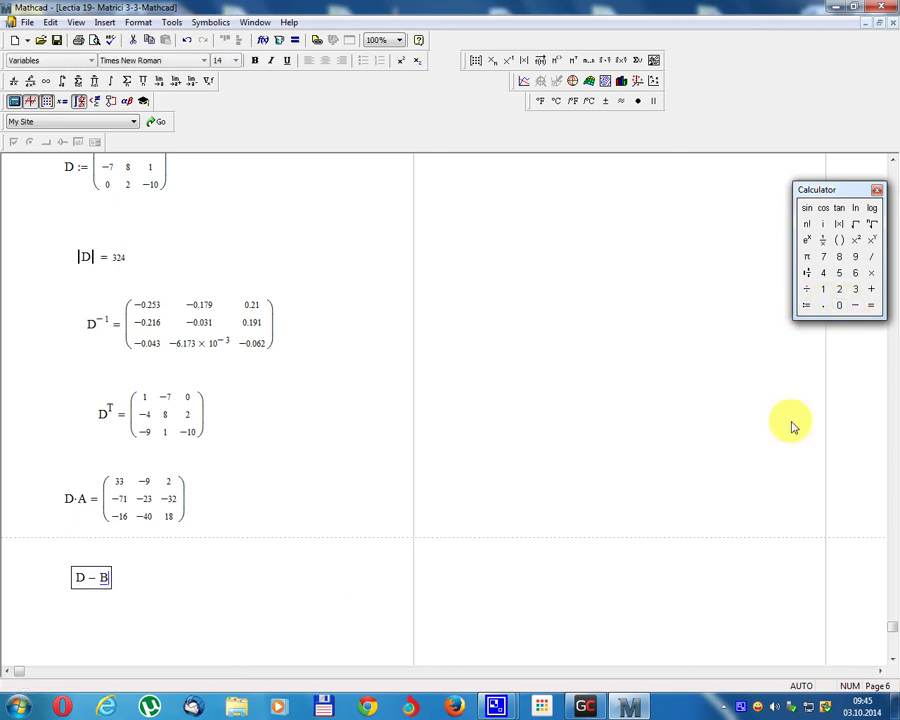
pyautogui.write('=')
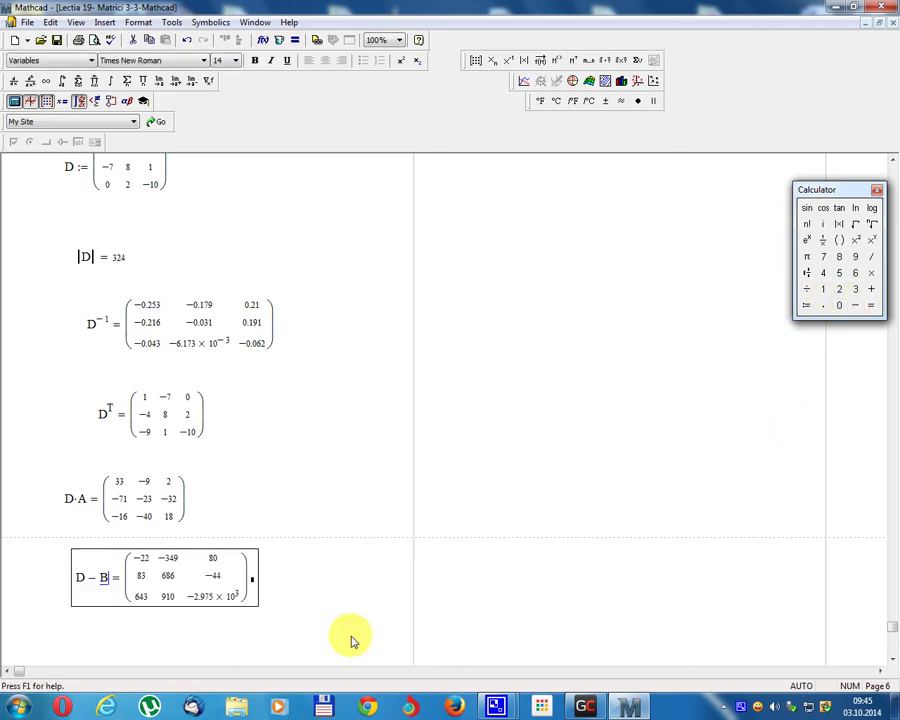
pyautogui.scroll(-2, 322, 540)
pyautogui.scroll(-1, 110, 606)
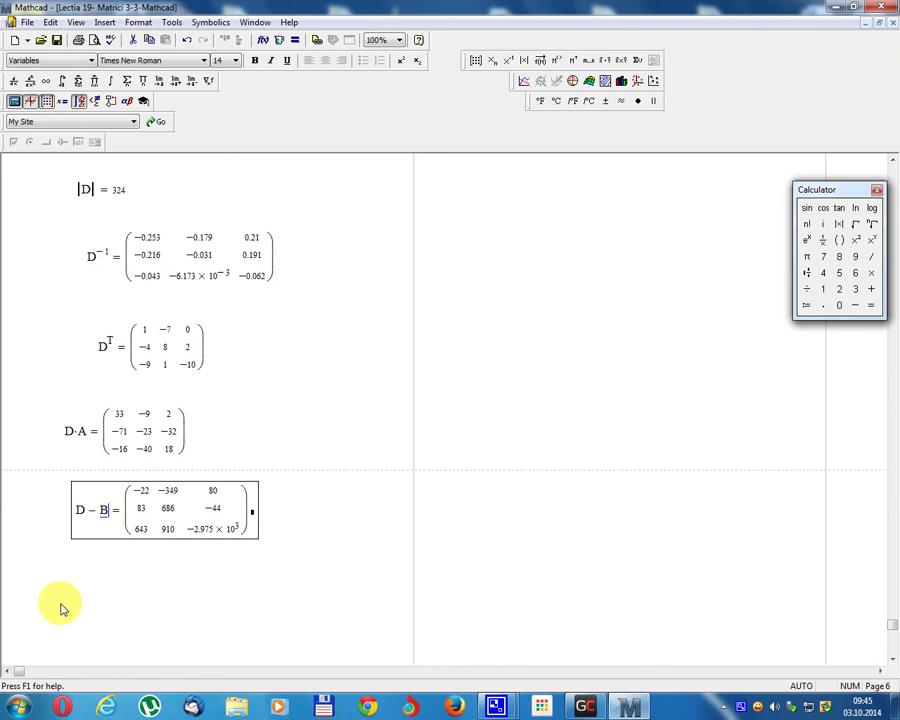
pyautogui.click(57, 603)
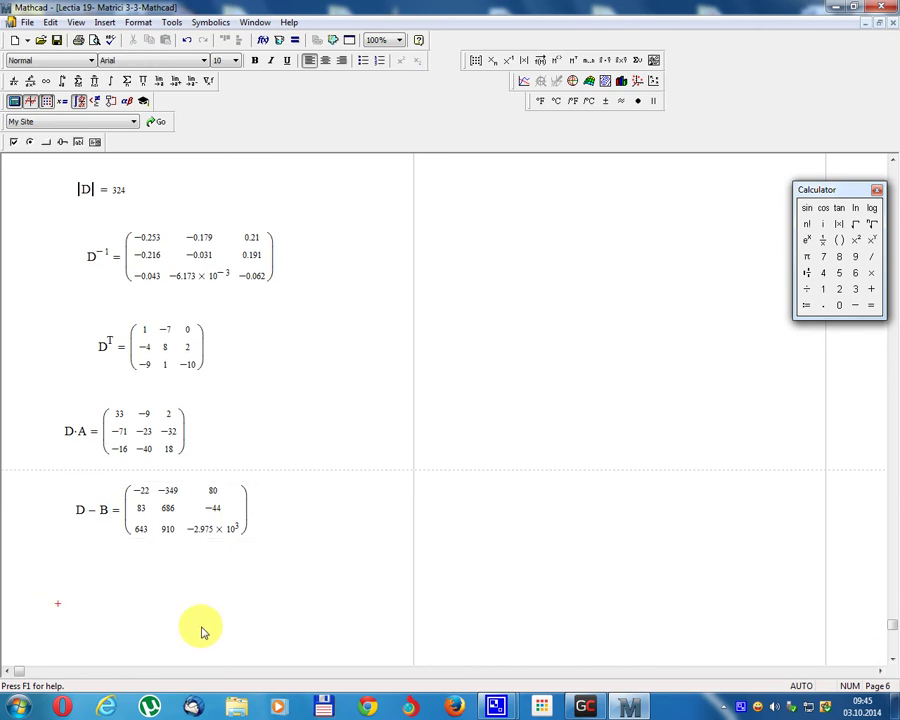
# - Evaluate D + A + B below D − B, with first row 25, 339, −89, and scroll back up
pyautogui.write('D')
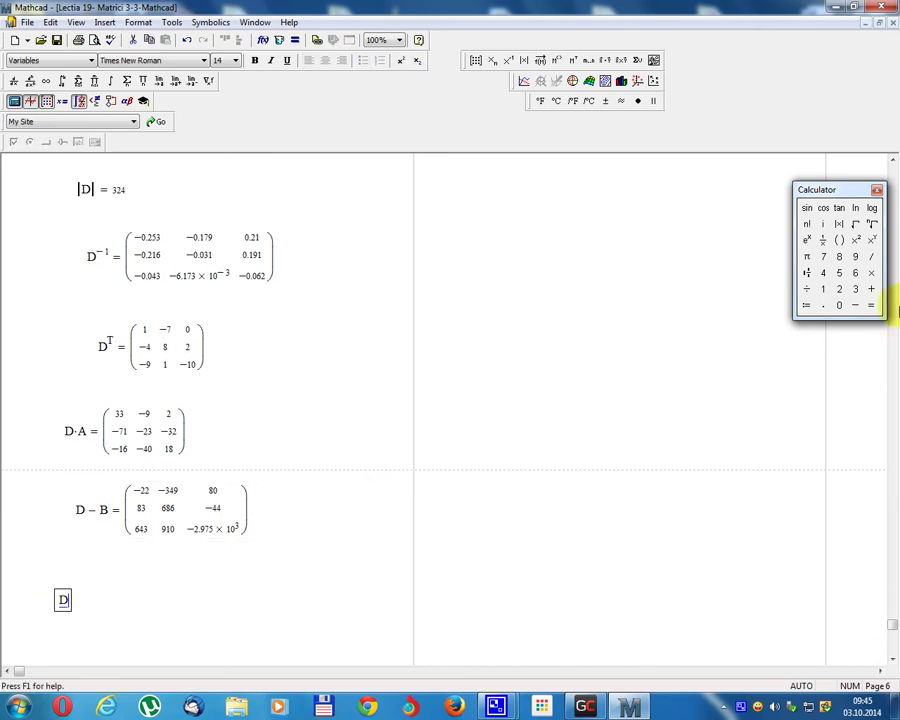
pyautogui.click(871, 289)
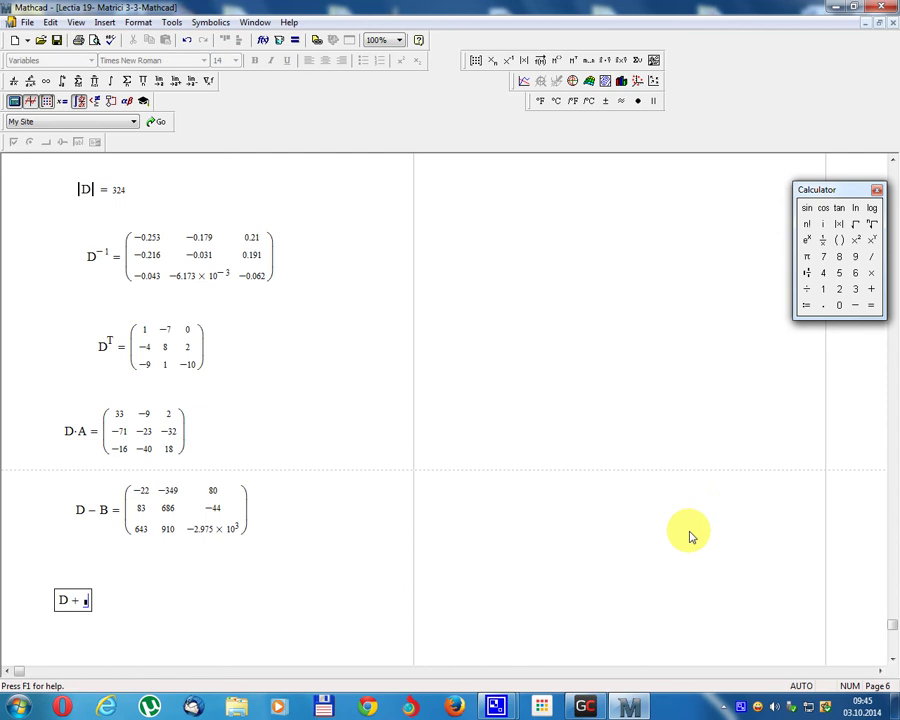
pyautogui.write('A')
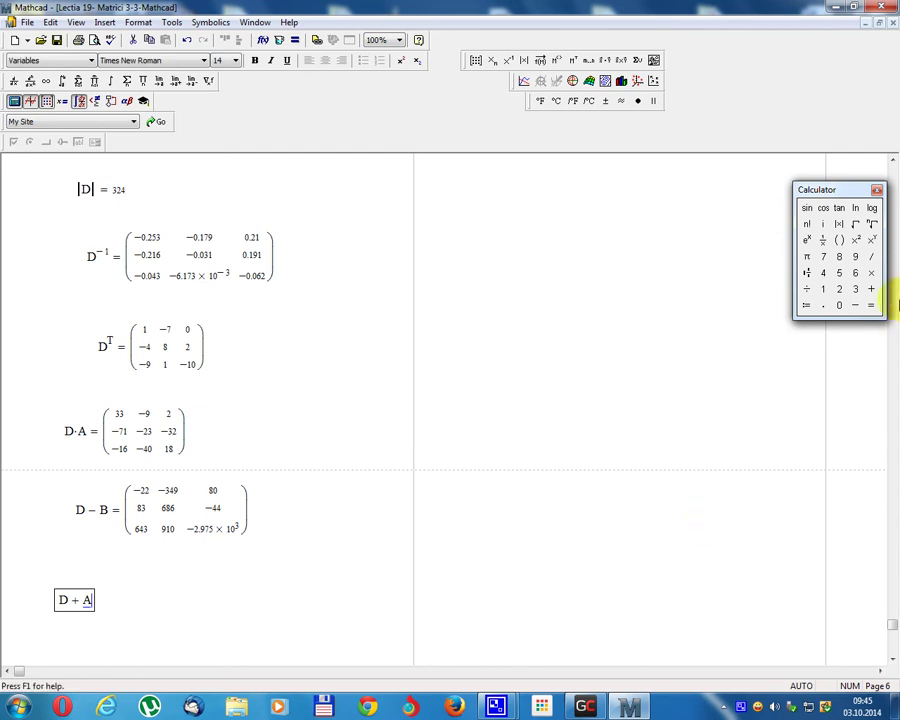
pyautogui.click(872, 289)
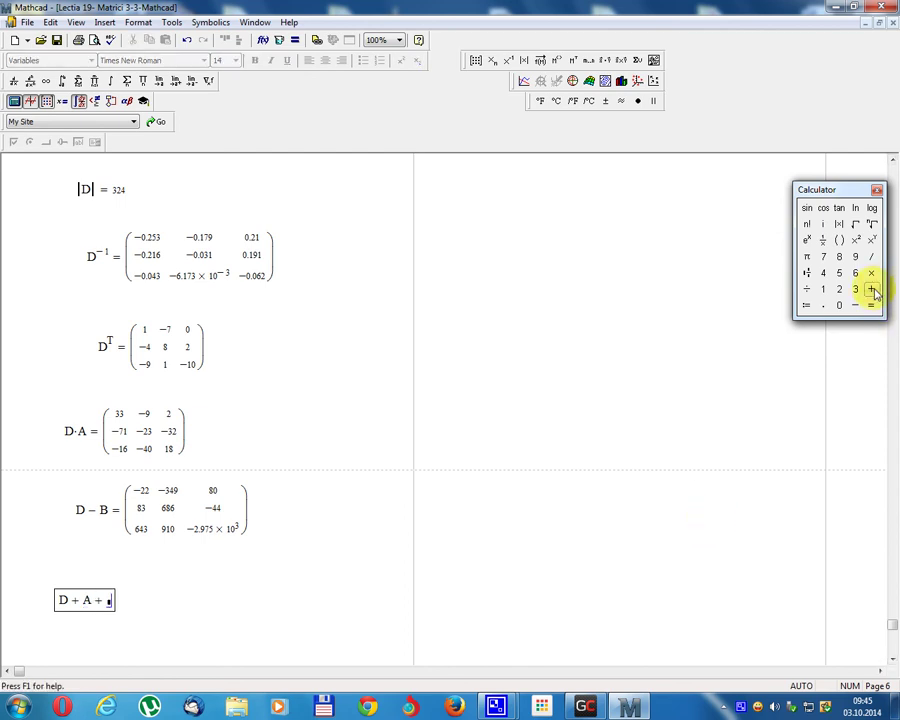
pyautogui.write('B =')
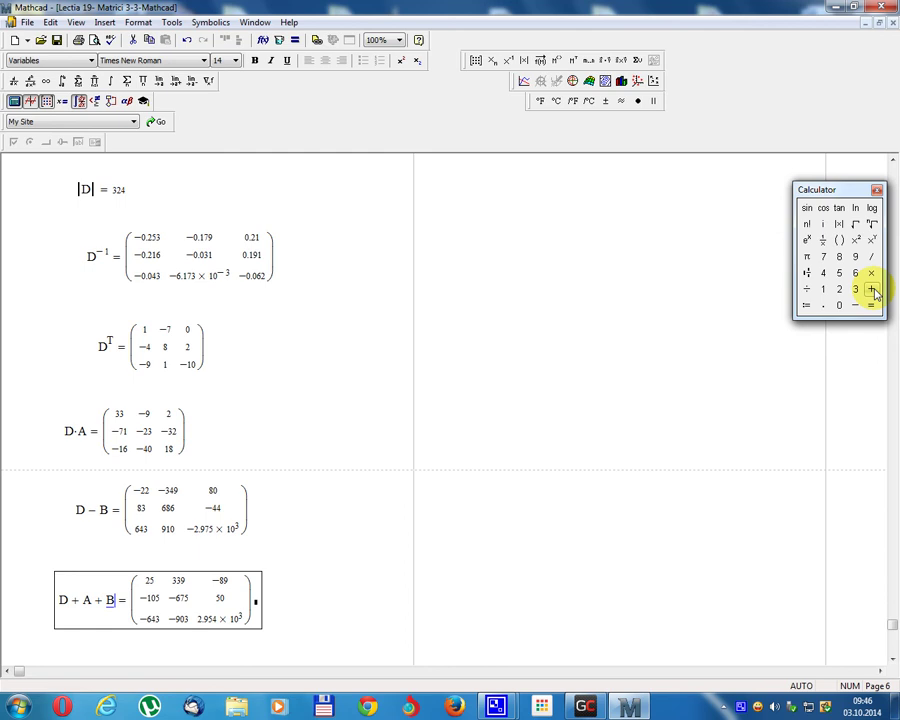
pyautogui.scroll(-1, 150, 635)
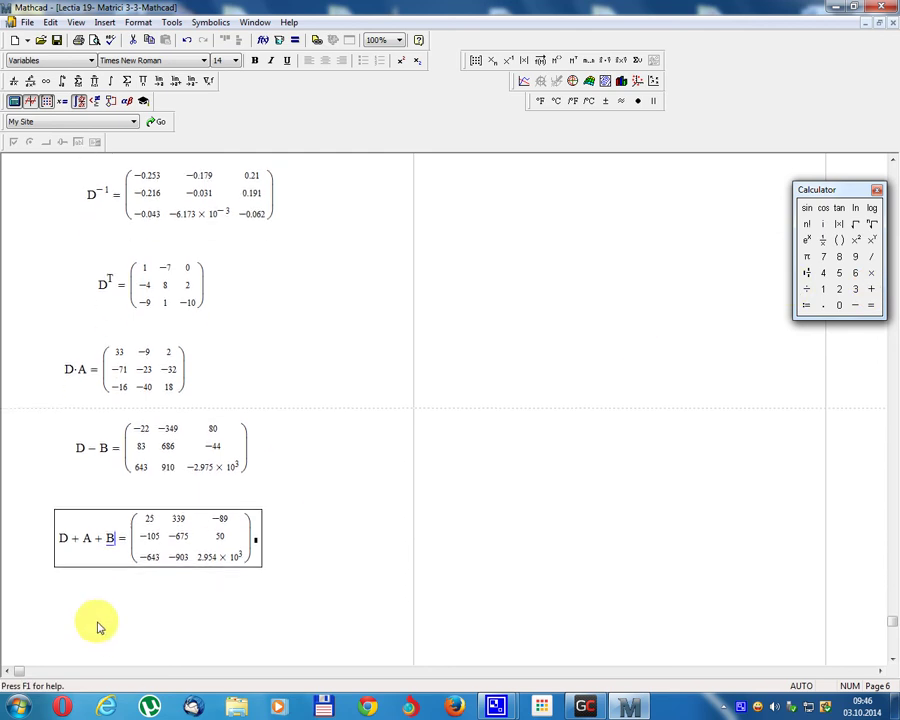
pyautogui.click(47, 622)
pyautogui.scroll(3, 227, 600)
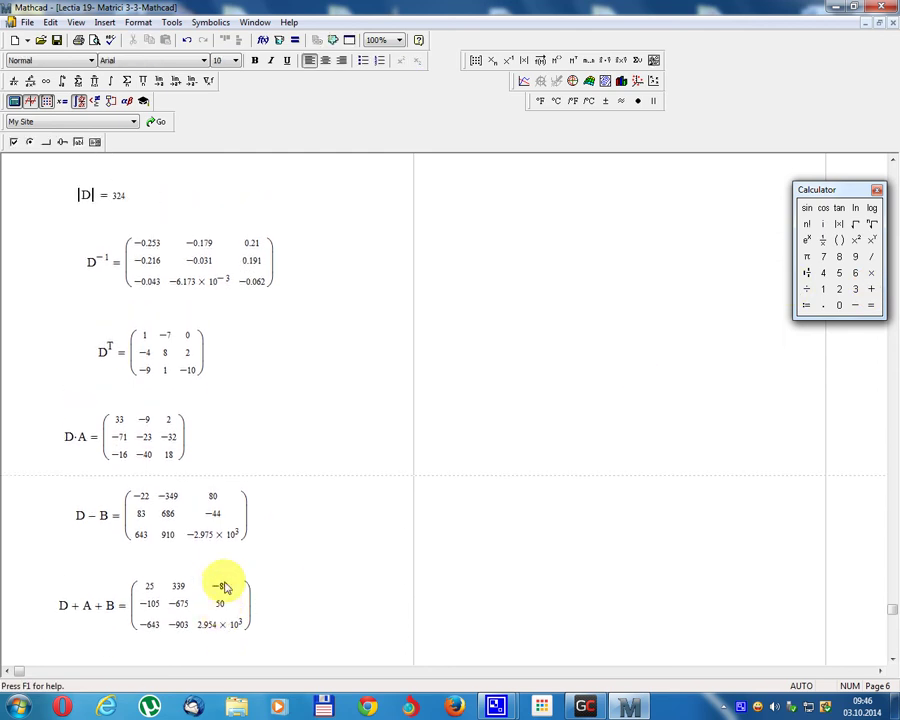
pyautogui.scroll(5, 374, 495)
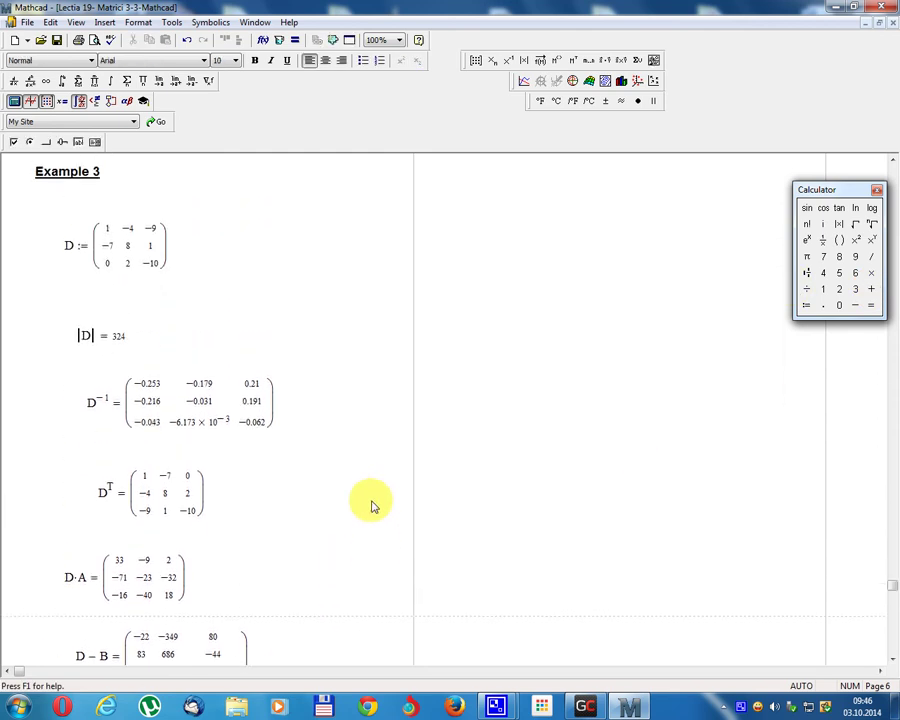